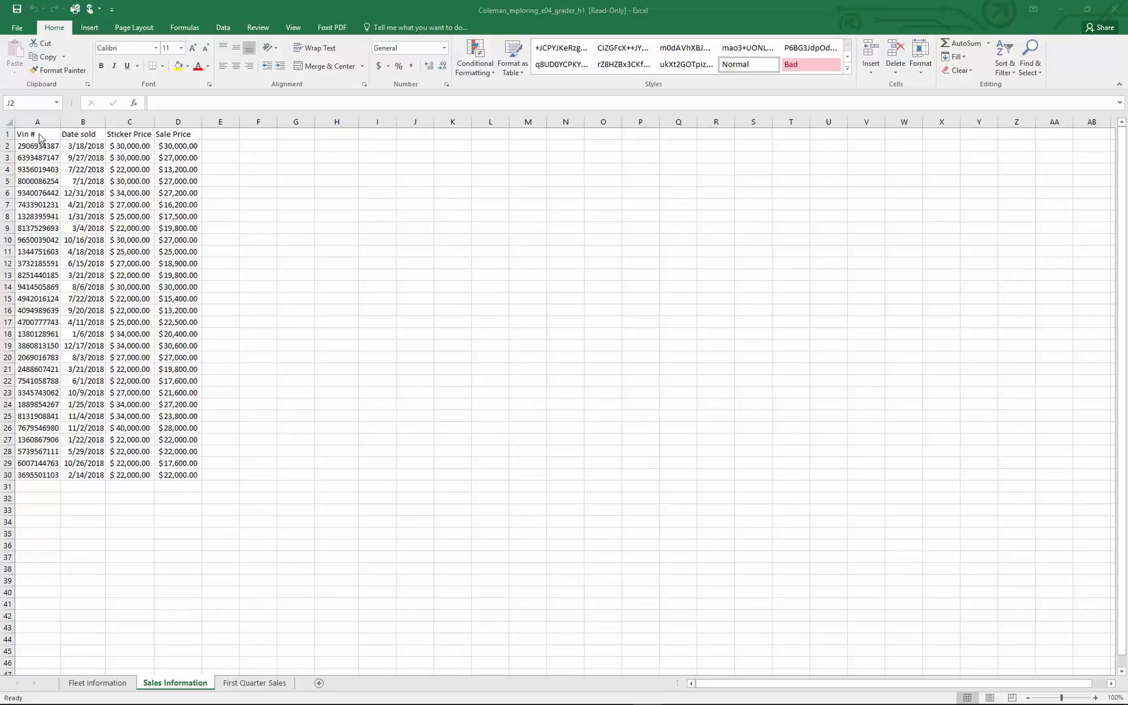
Freeze the top row of the Fleet Information sheet so the column headings stay in view
click(107, 685)
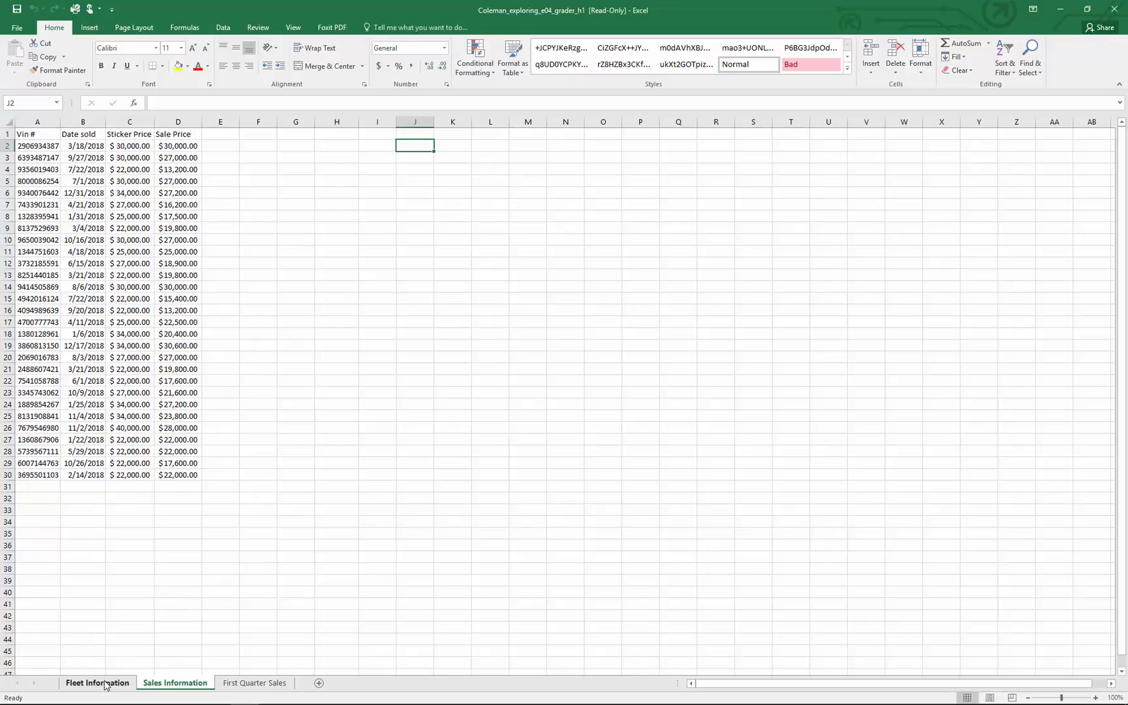
click(106, 685)
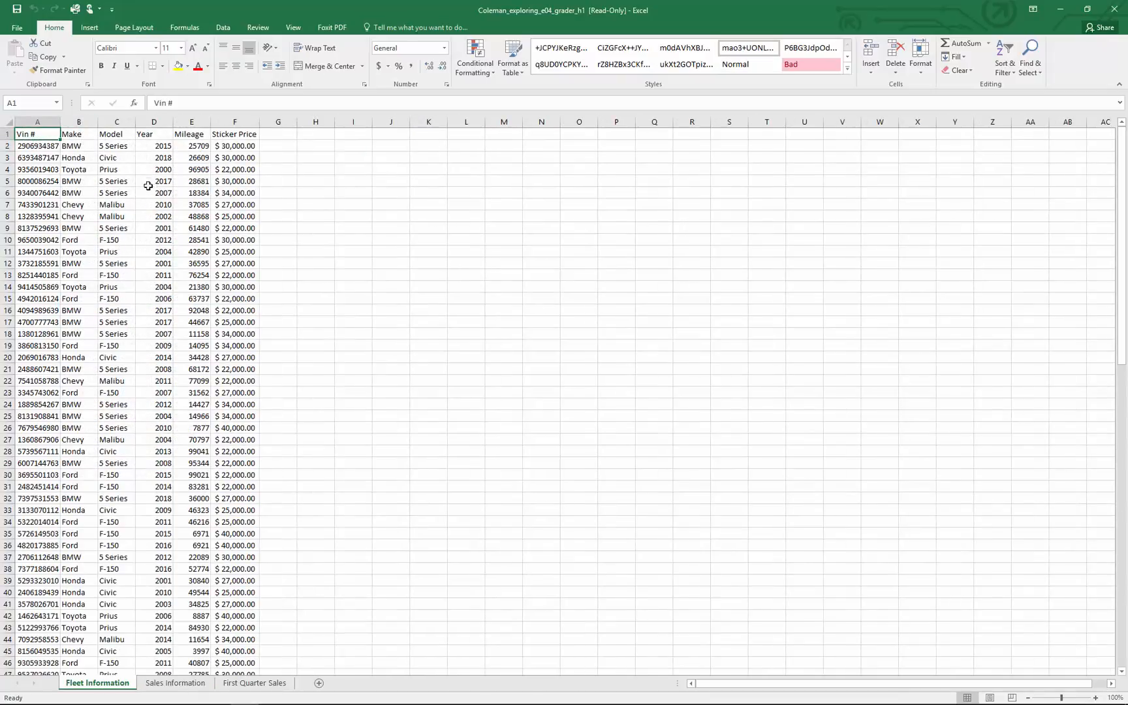
click(129, 171)
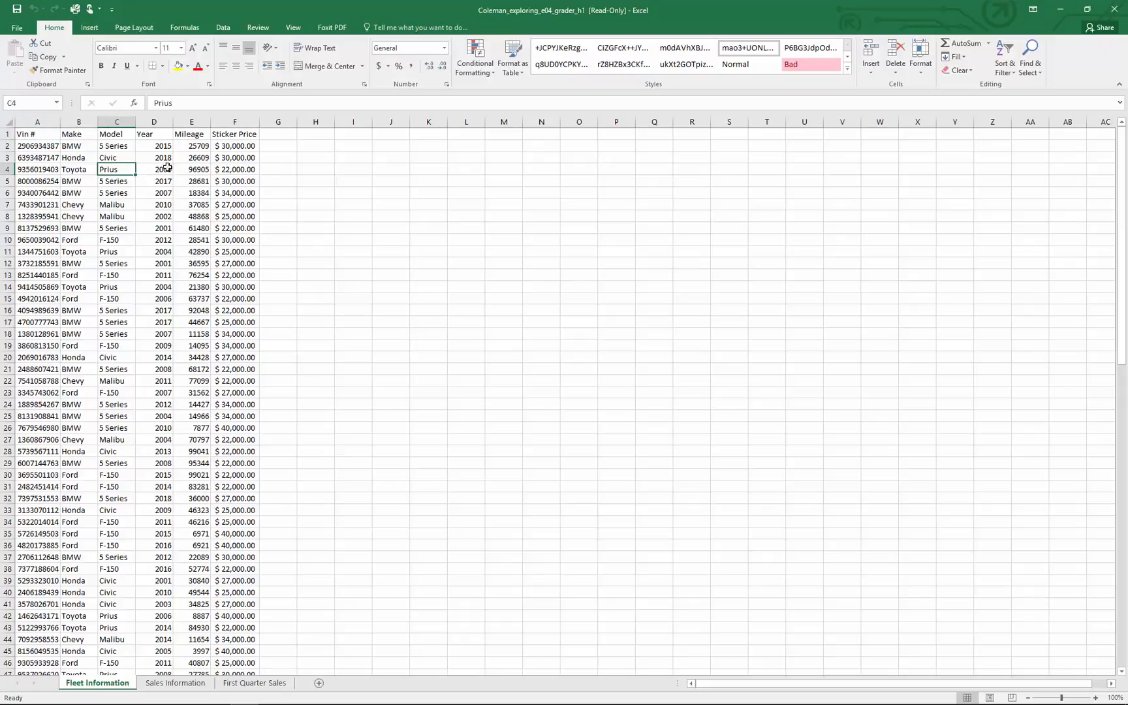
click(152, 194)
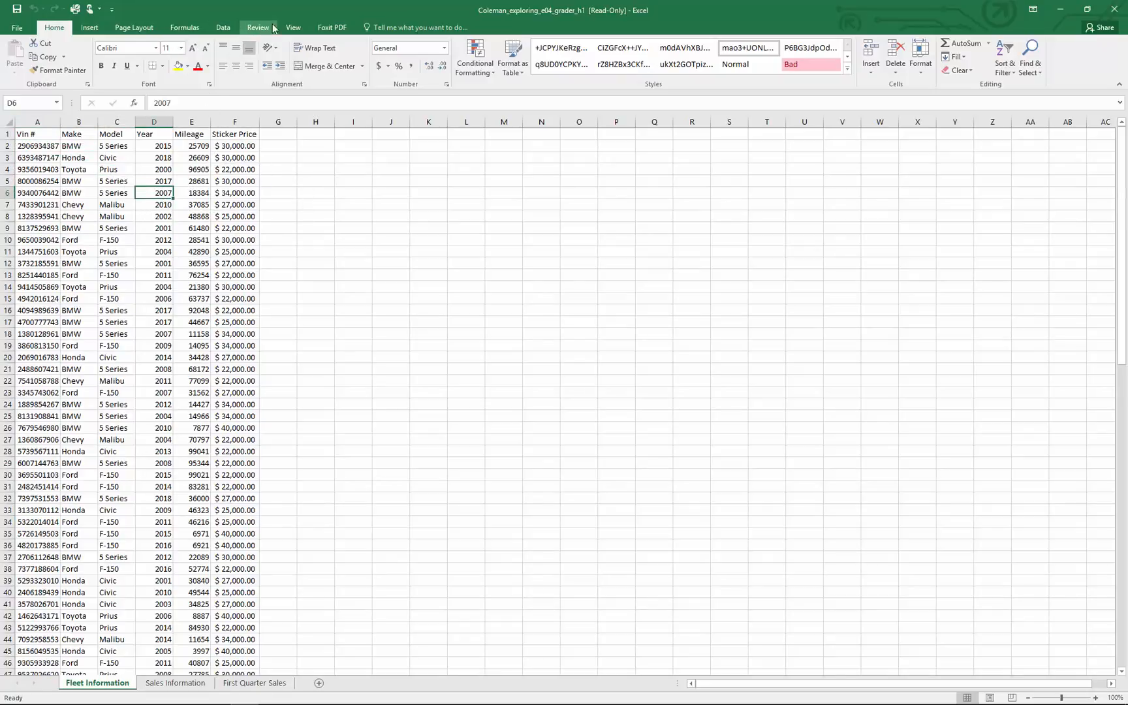
click(294, 27)
click(387, 69)
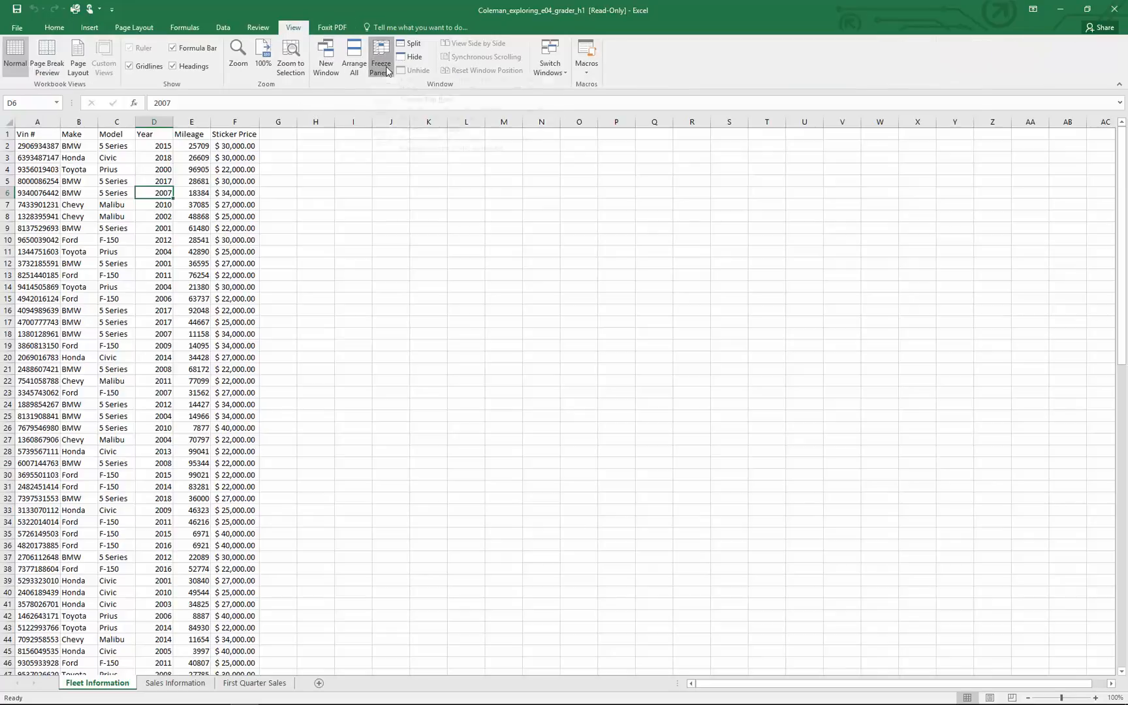
click(444, 121)
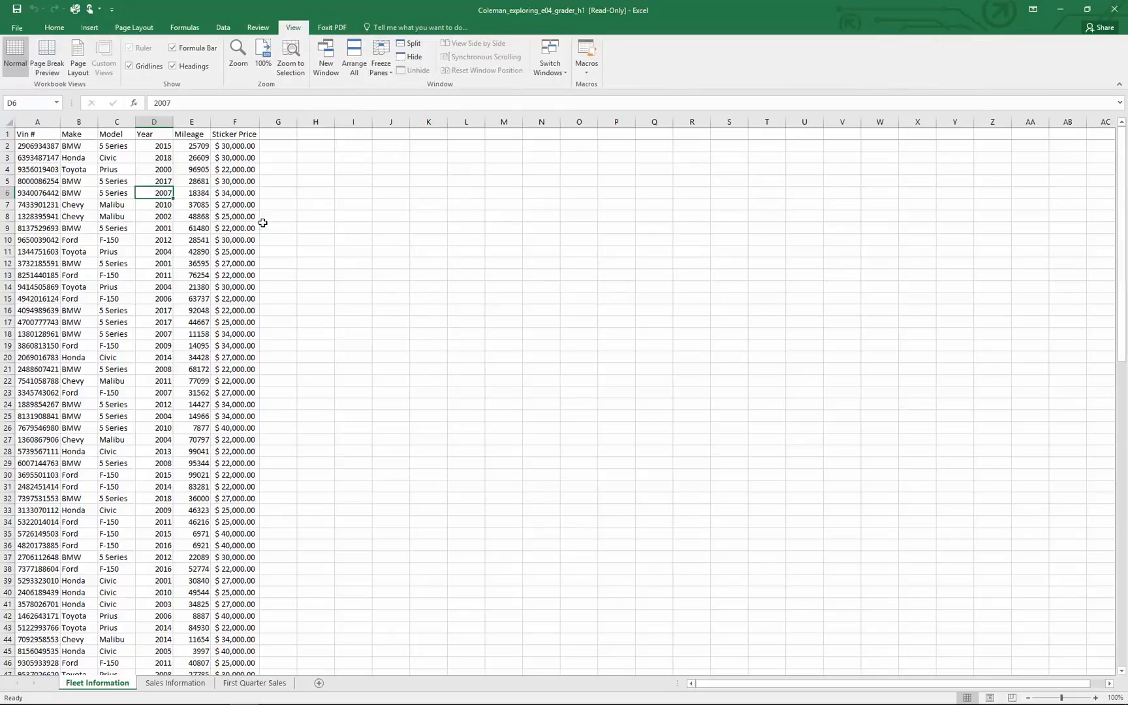
scroll(137, 279, down, 4)
scroll(137, 279, up, 5)
scroll(138, 279, down, 3)
scroll(137, 279, up, 3)
Convert the Fleet Information data in A1:F104 into a table that has headers
click(123, 183)
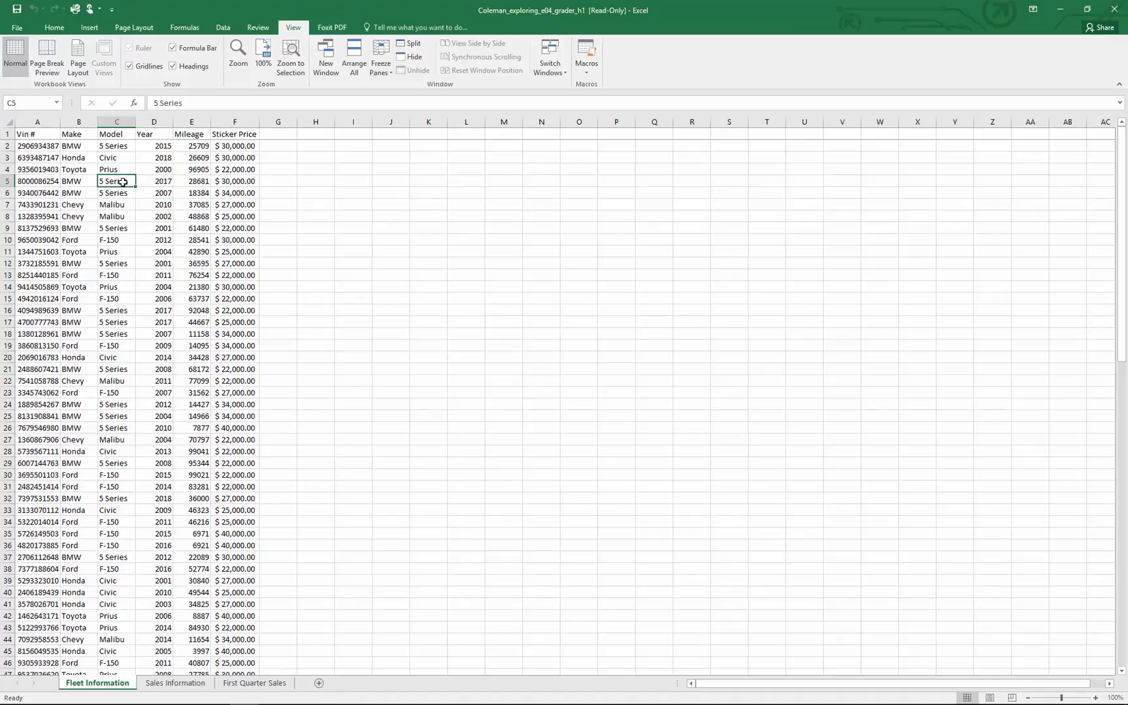
click(89, 28)
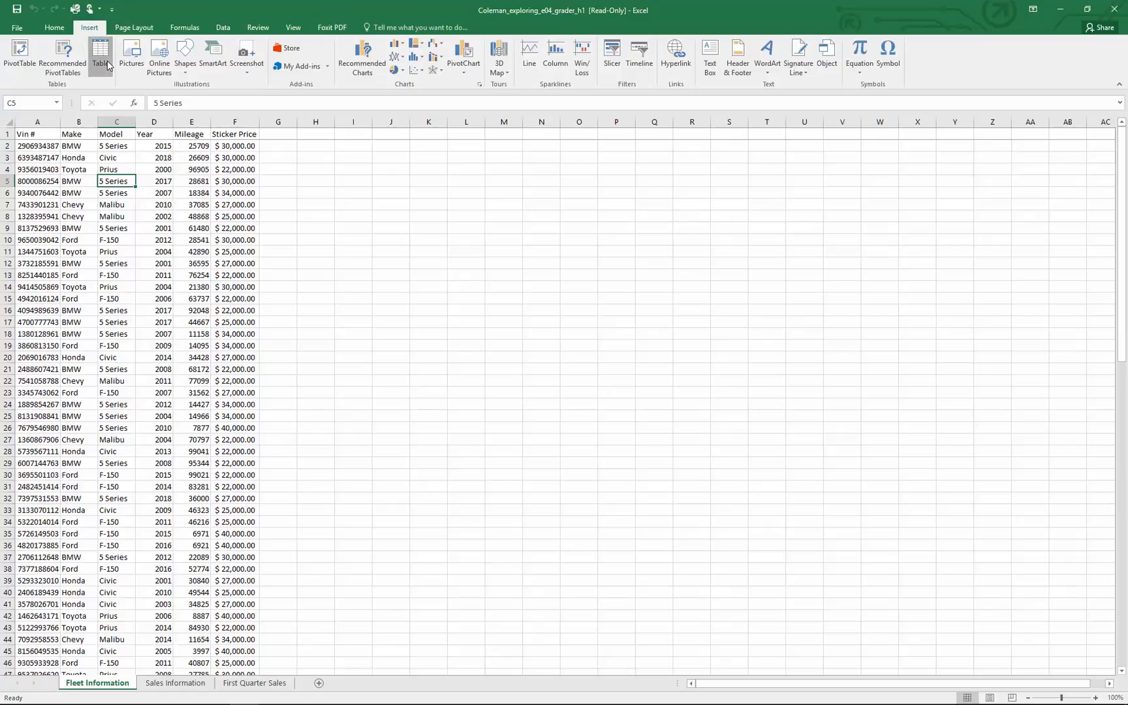
click(100, 52)
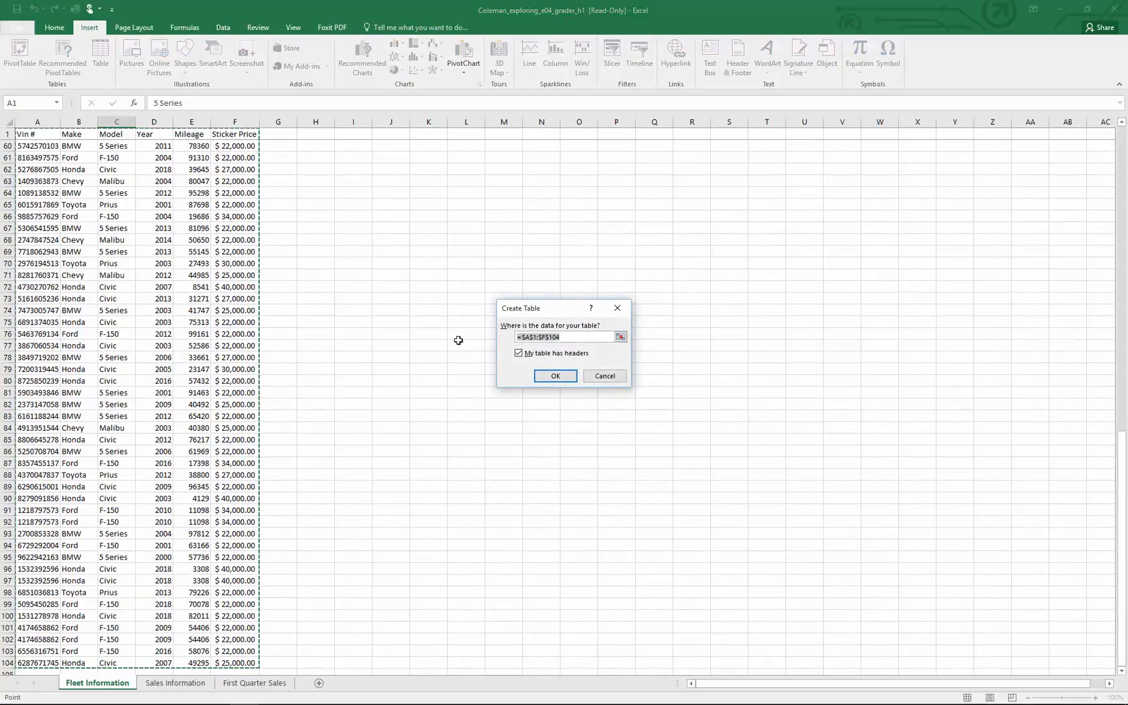
click(555, 376)
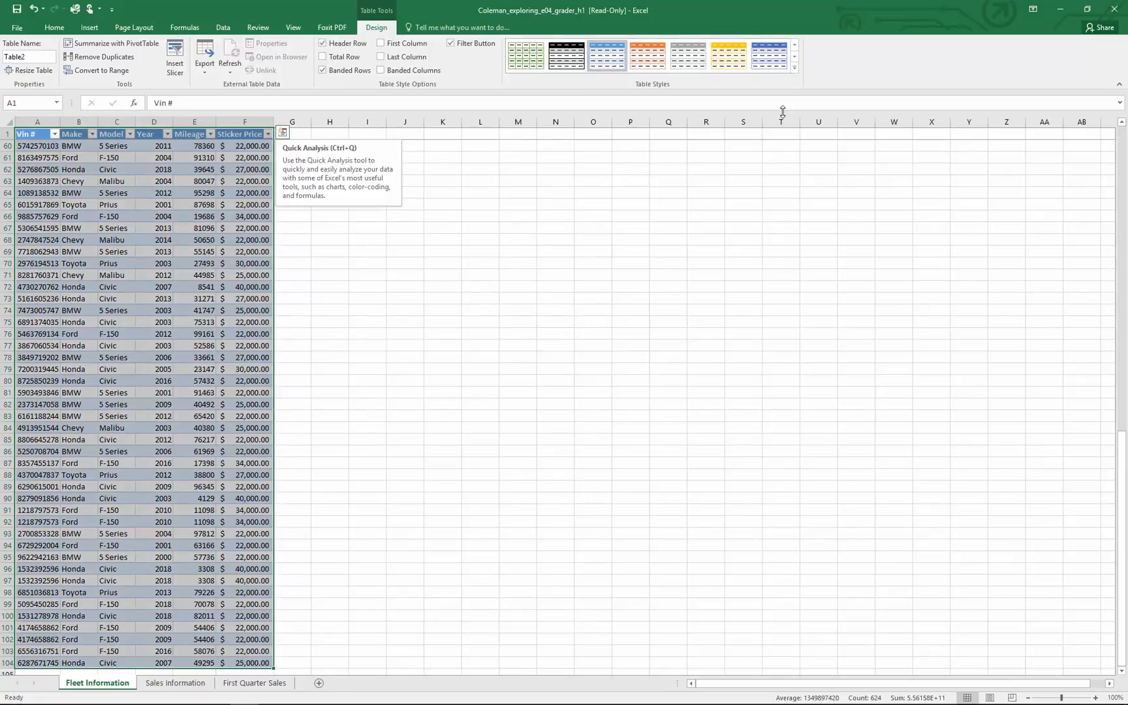
Apply the darker blue banded style to the fleet table and name the table Inventory
click(769, 58)
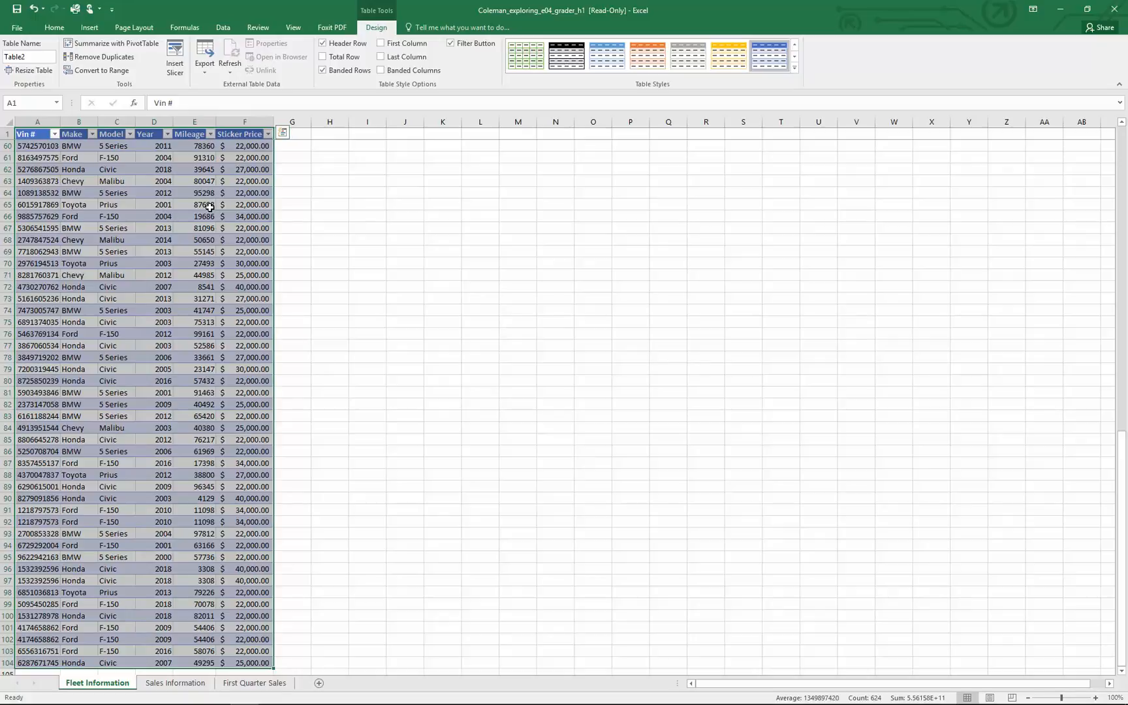
click(48, 54)
double_click(26, 57)
text(Inventory)
click(60, 237)
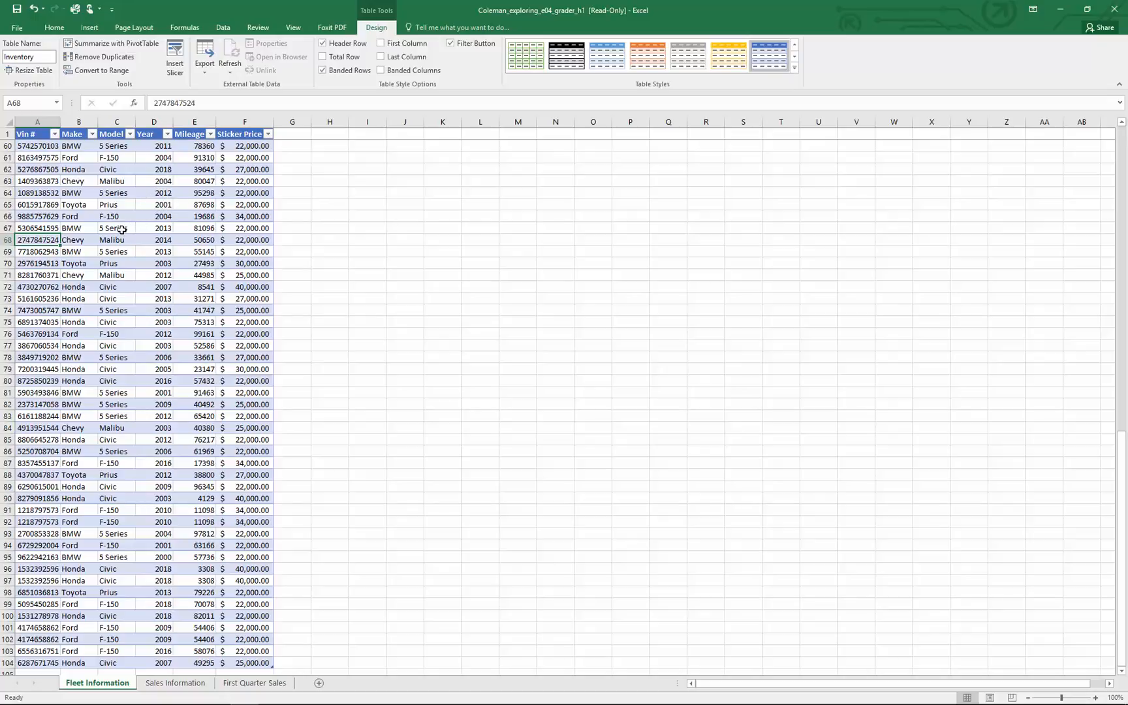
Remove duplicate records from the Inventory table, comparing all columns from Vin # to Sticker Price
click(108, 179)
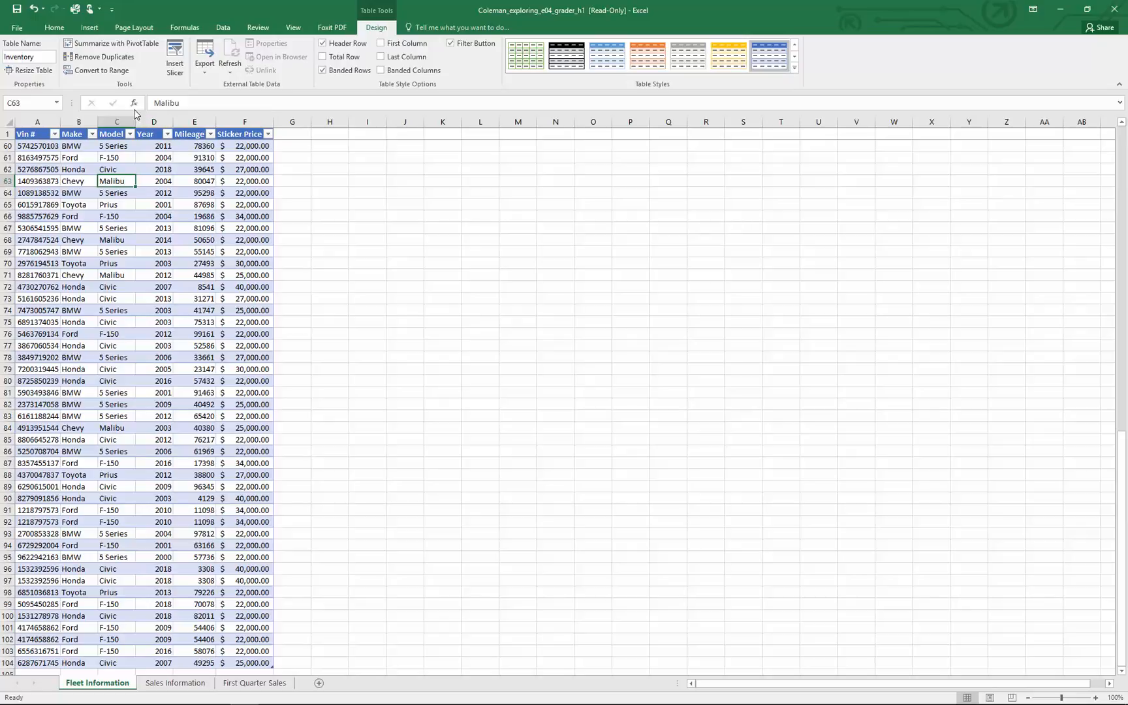
click(100, 58)
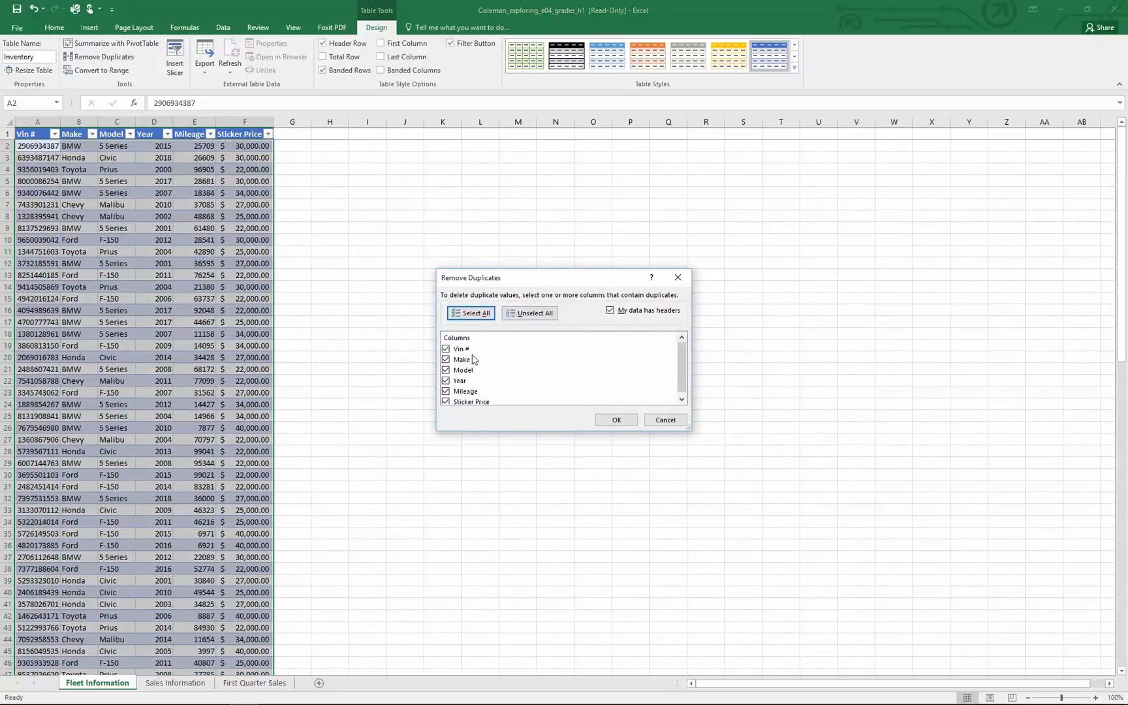
click(604, 424)
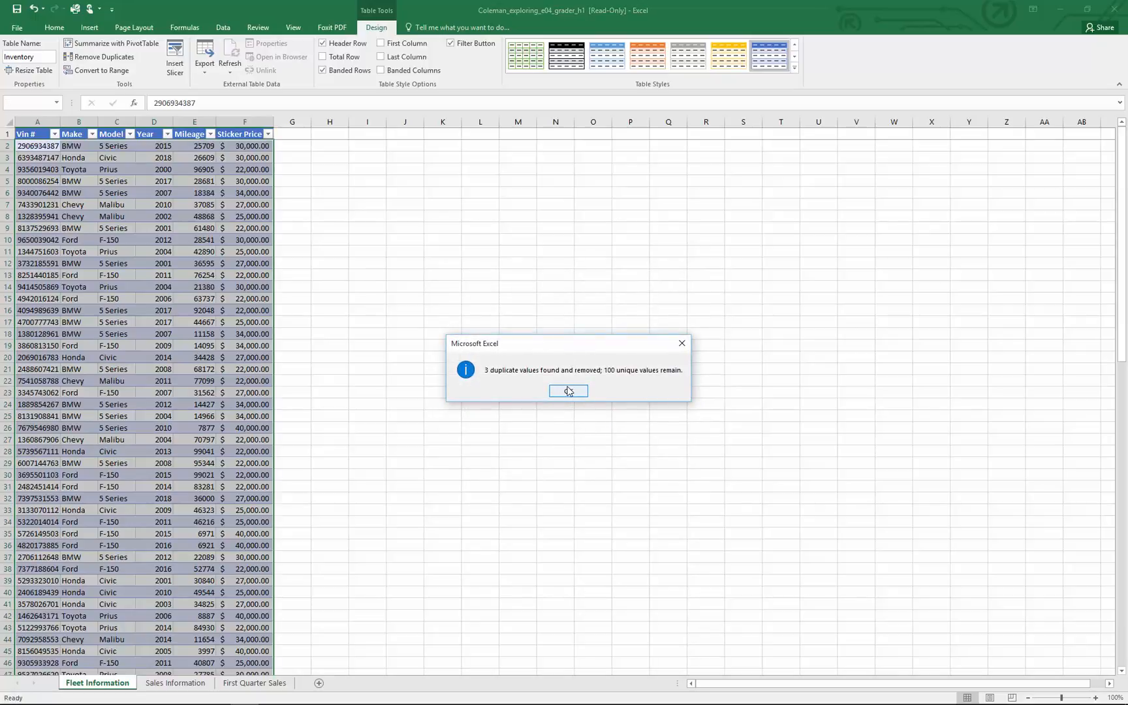
click(568, 390)
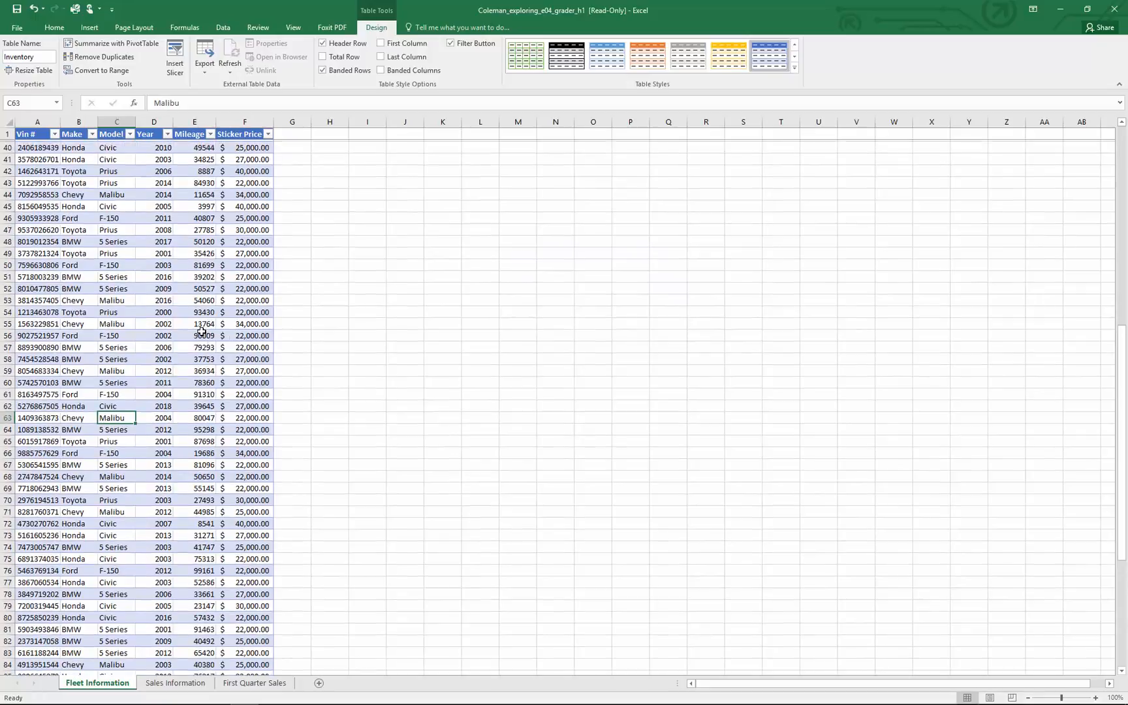
Start a custom sort of the Inventory table with Make, A to Z, as the first level
scroll(201, 332, up, 2)
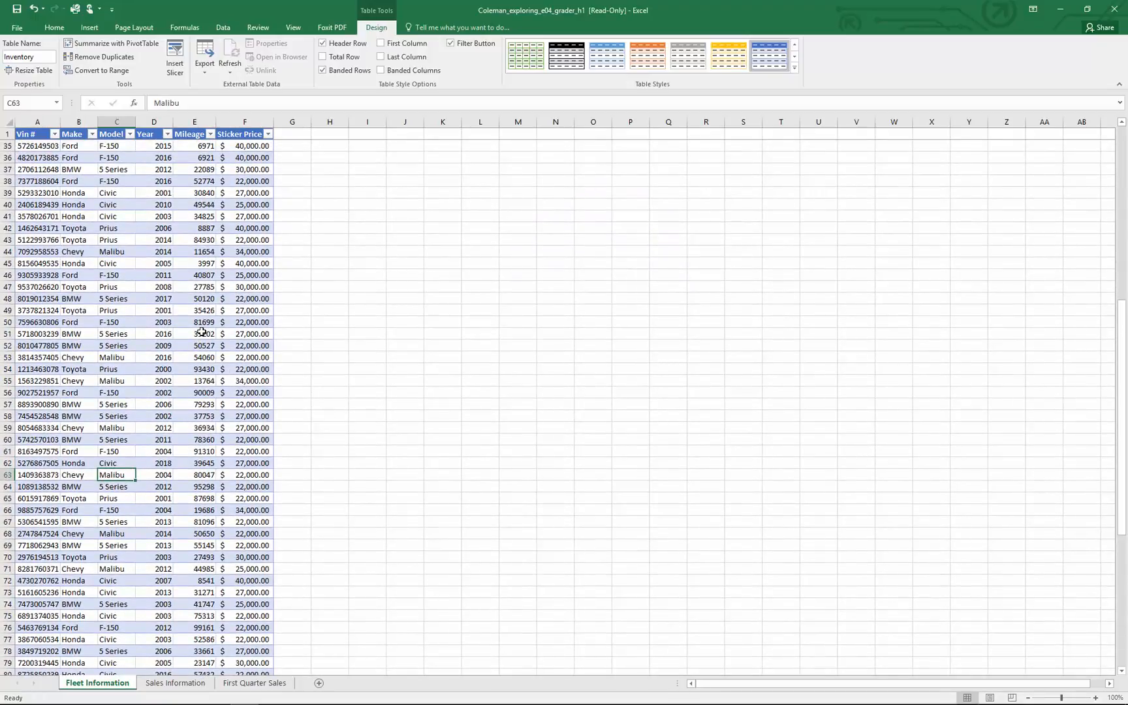
scroll(202, 332, up, 1)
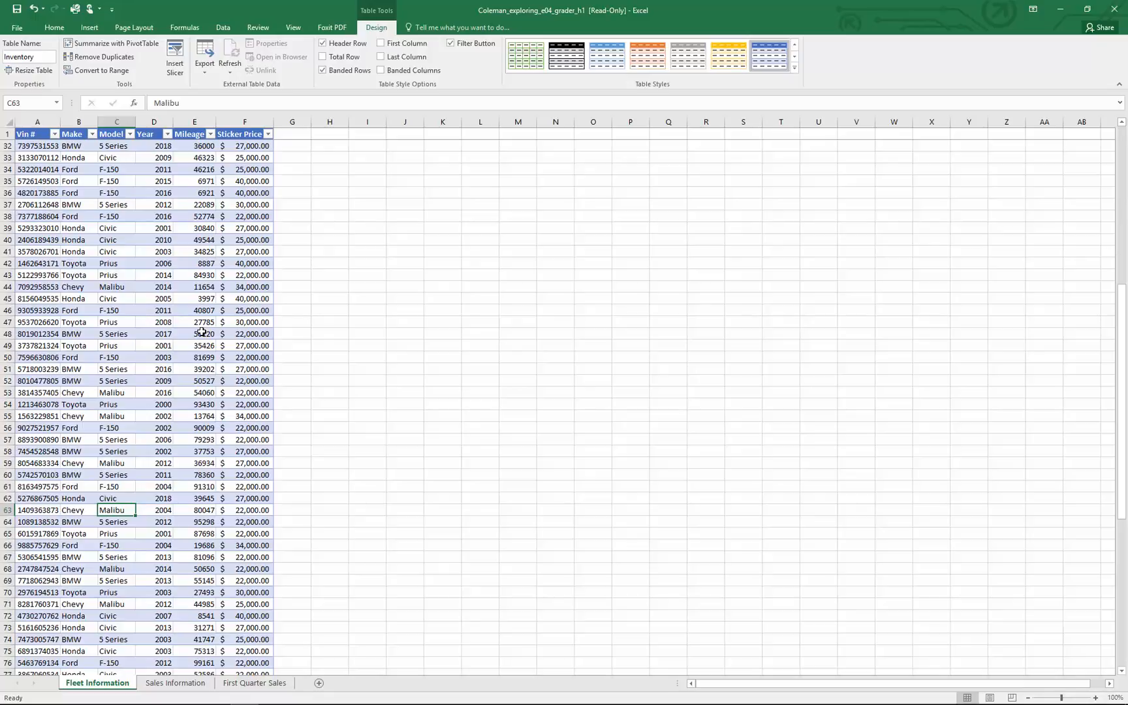
scroll(202, 332, up, 2)
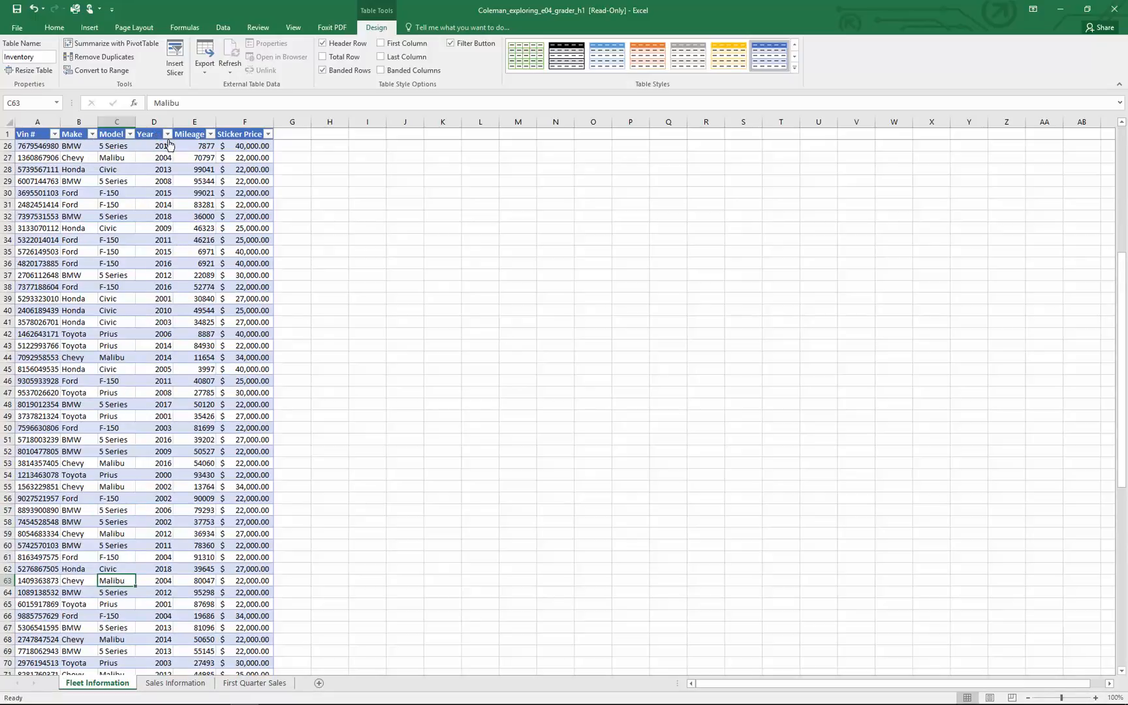
click(54, 27)
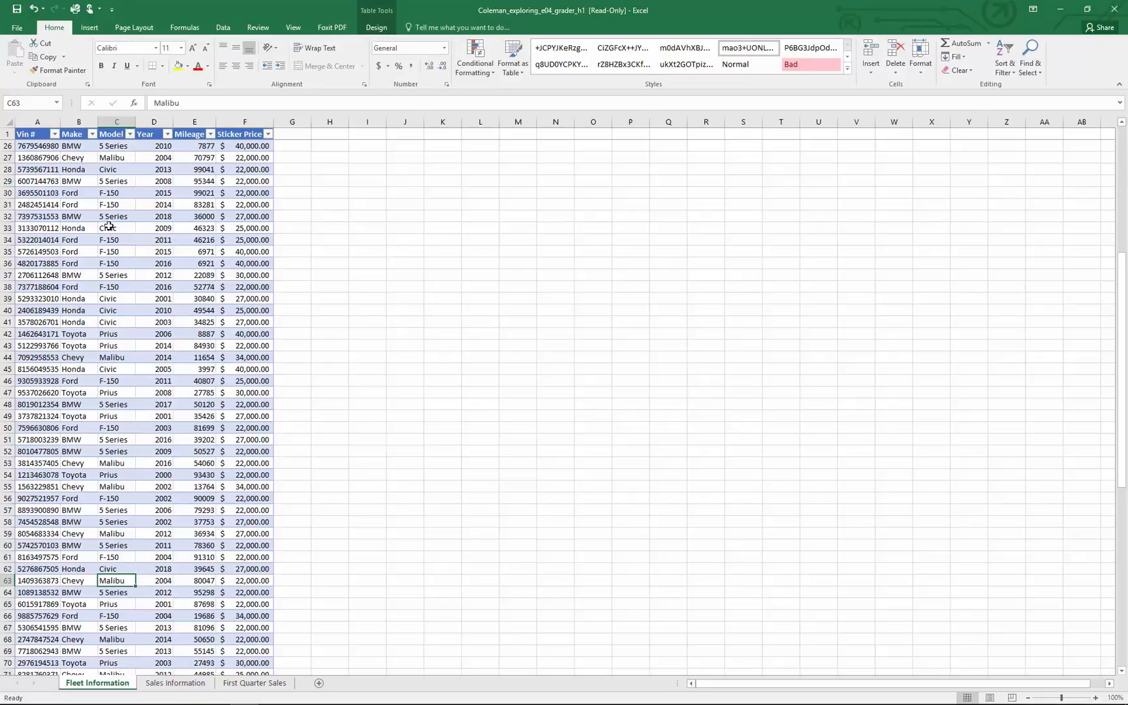
click(1012, 77)
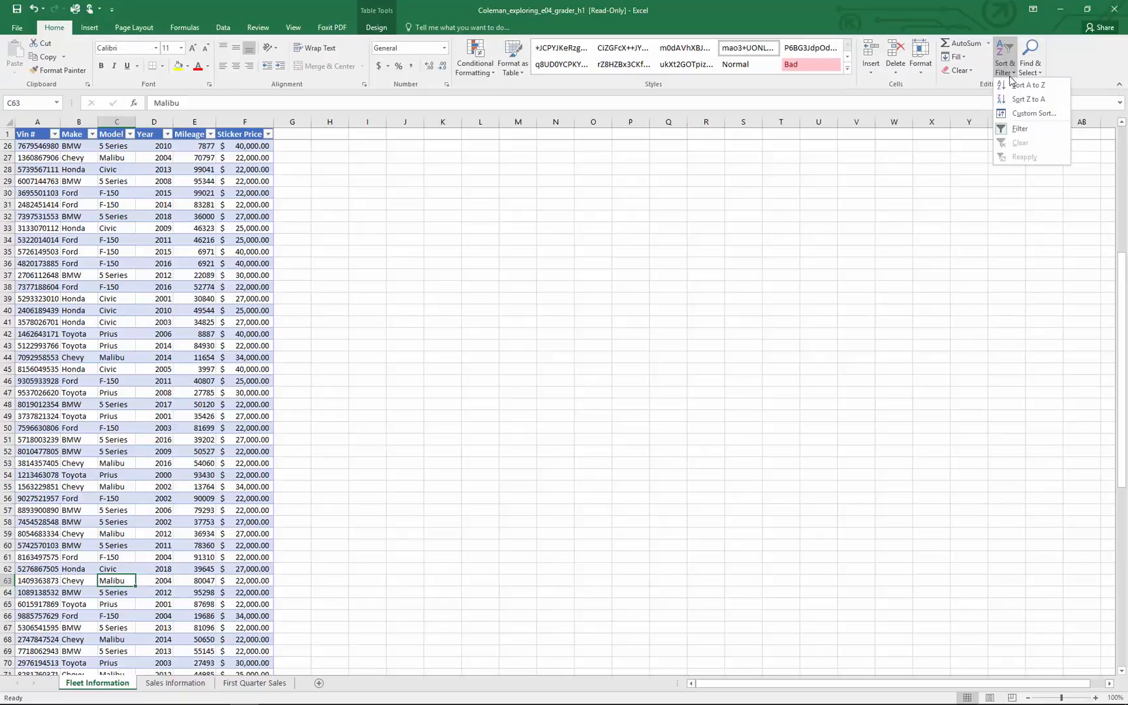
click(1035, 113)
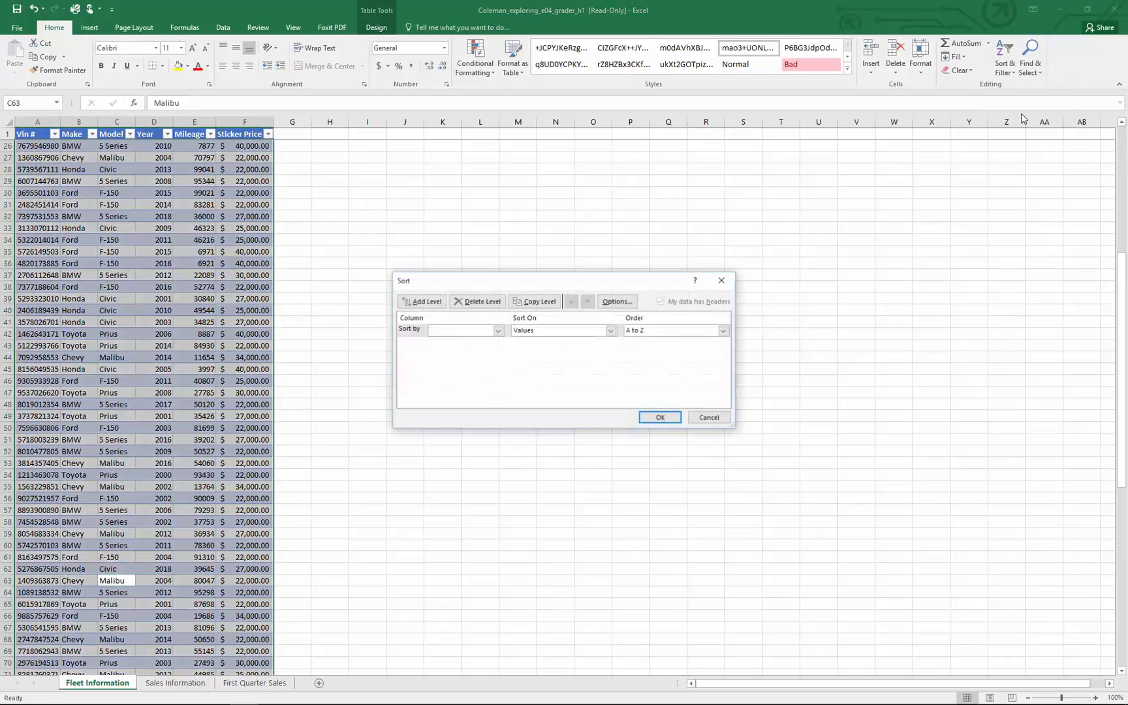
click(500, 330)
click(491, 352)
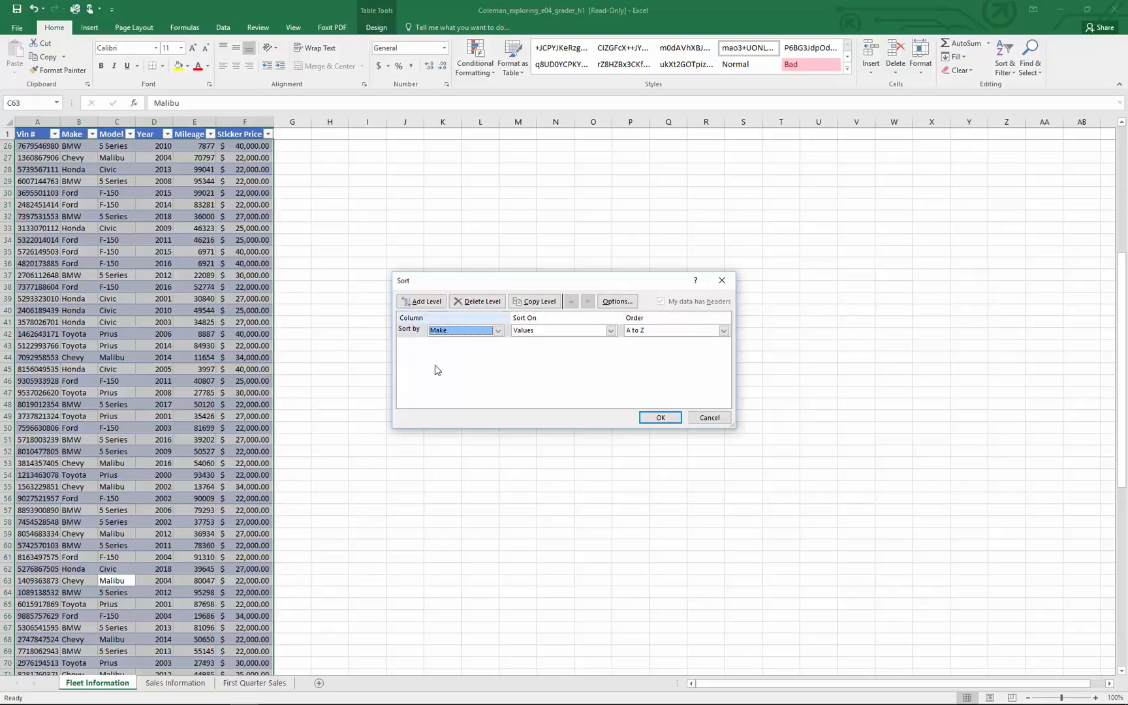
Add Year and Sticker Price as the second and third sort levels, both smallest to largest, and apply the sort
click(419, 303)
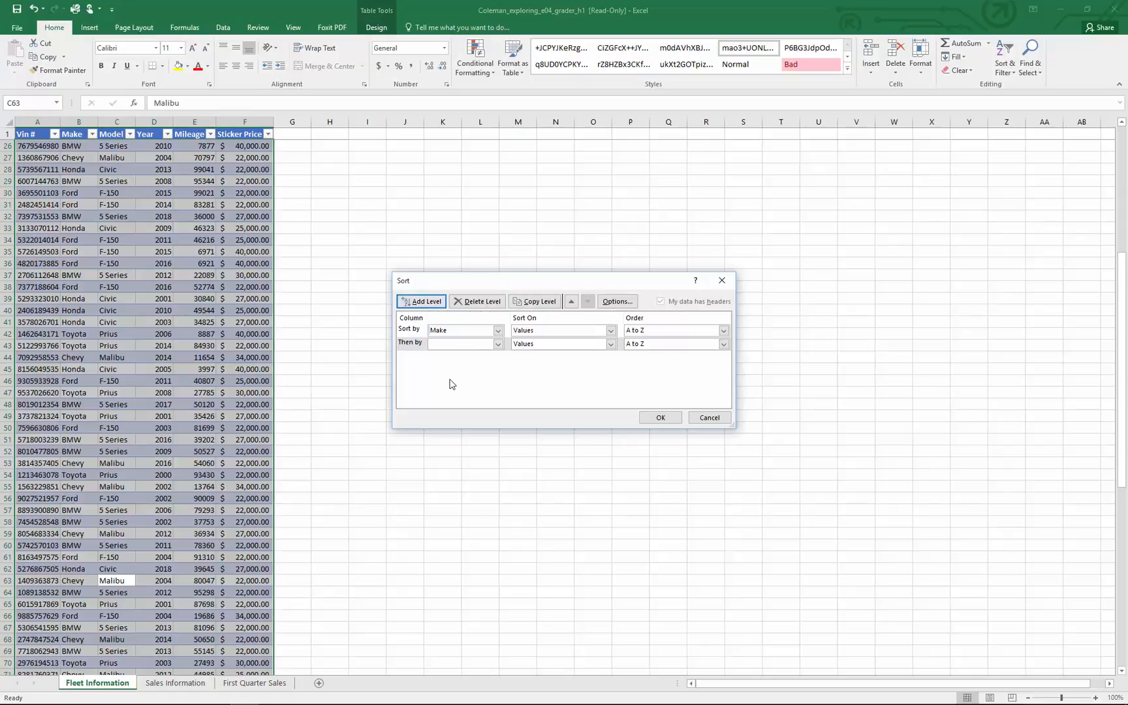
click(498, 344)
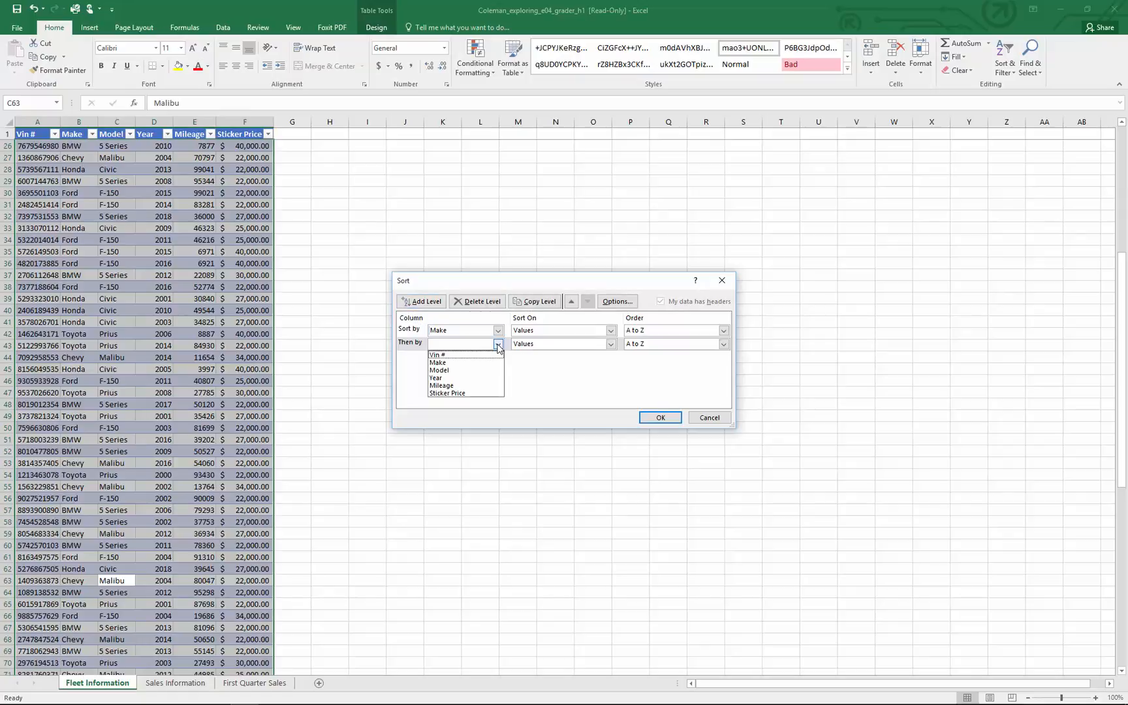
click(475, 380)
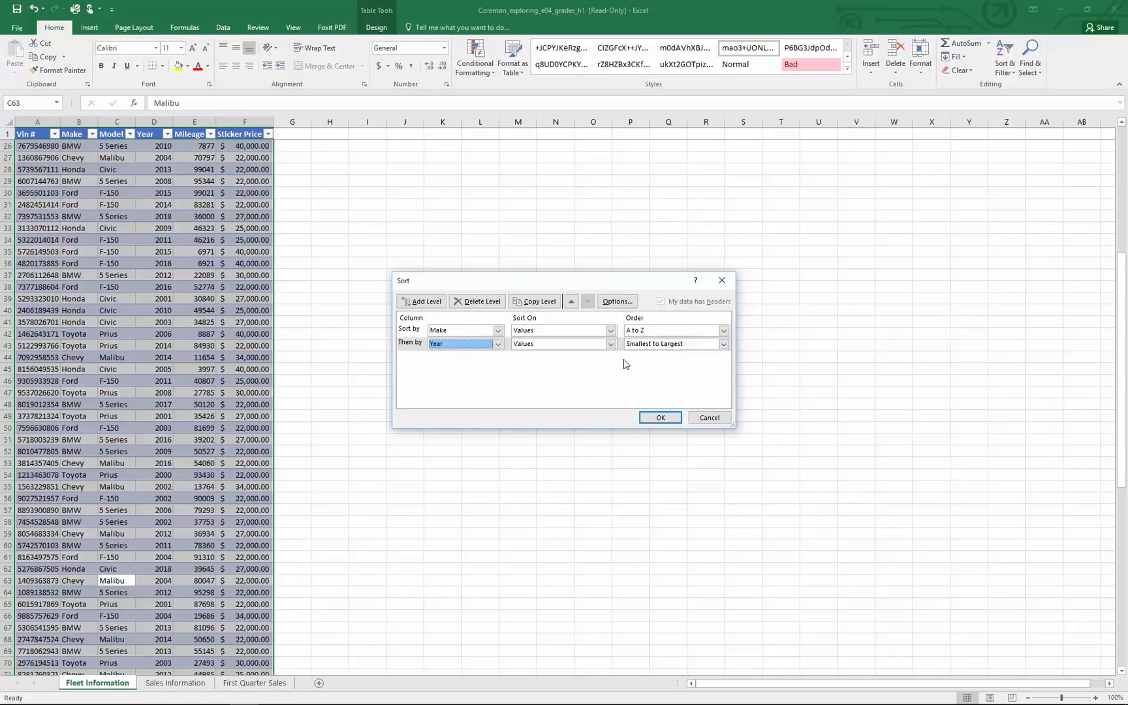
click(417, 304)
click(497, 357)
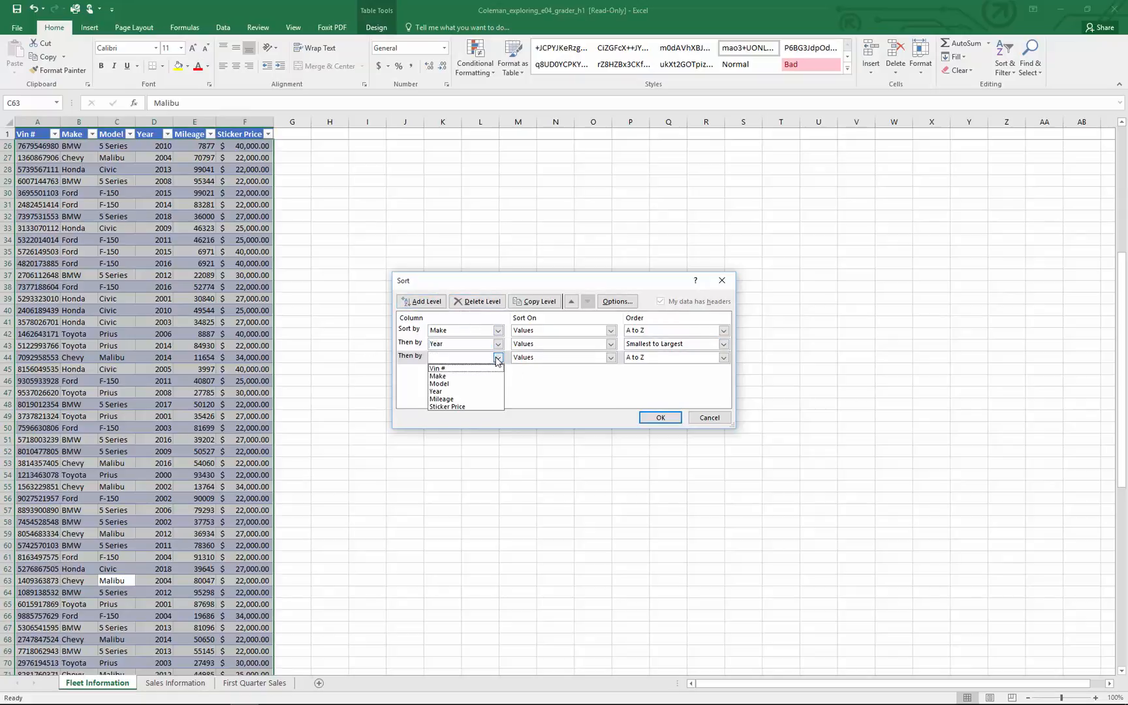
click(457, 406)
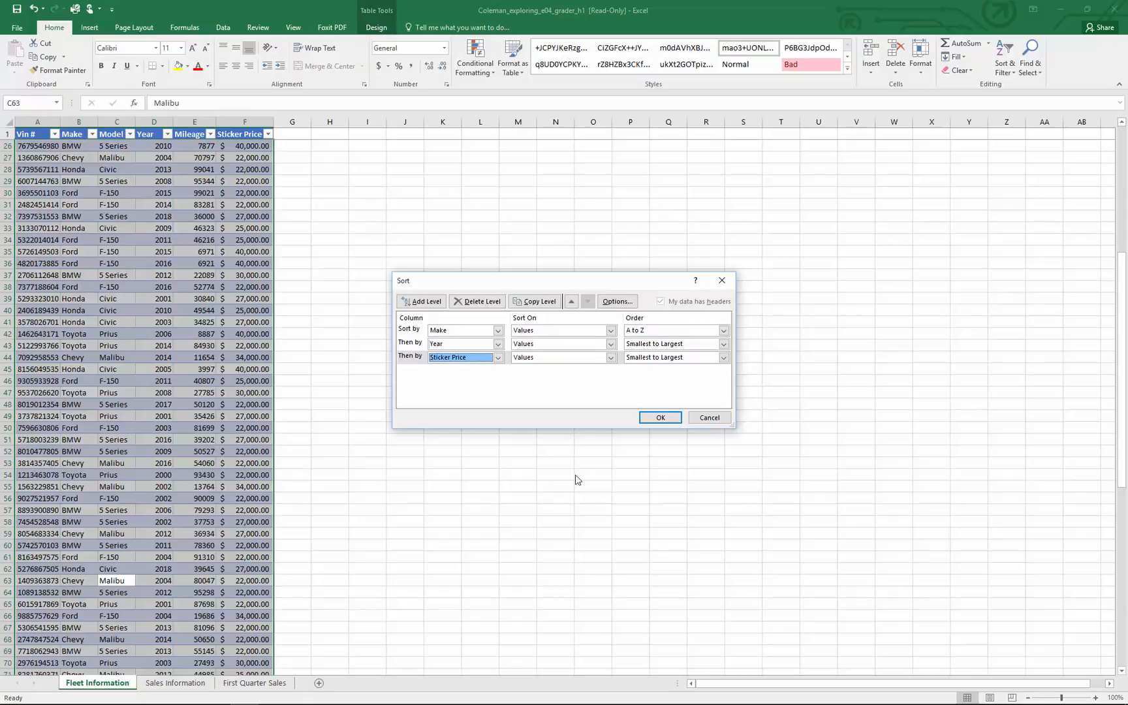
click(651, 420)
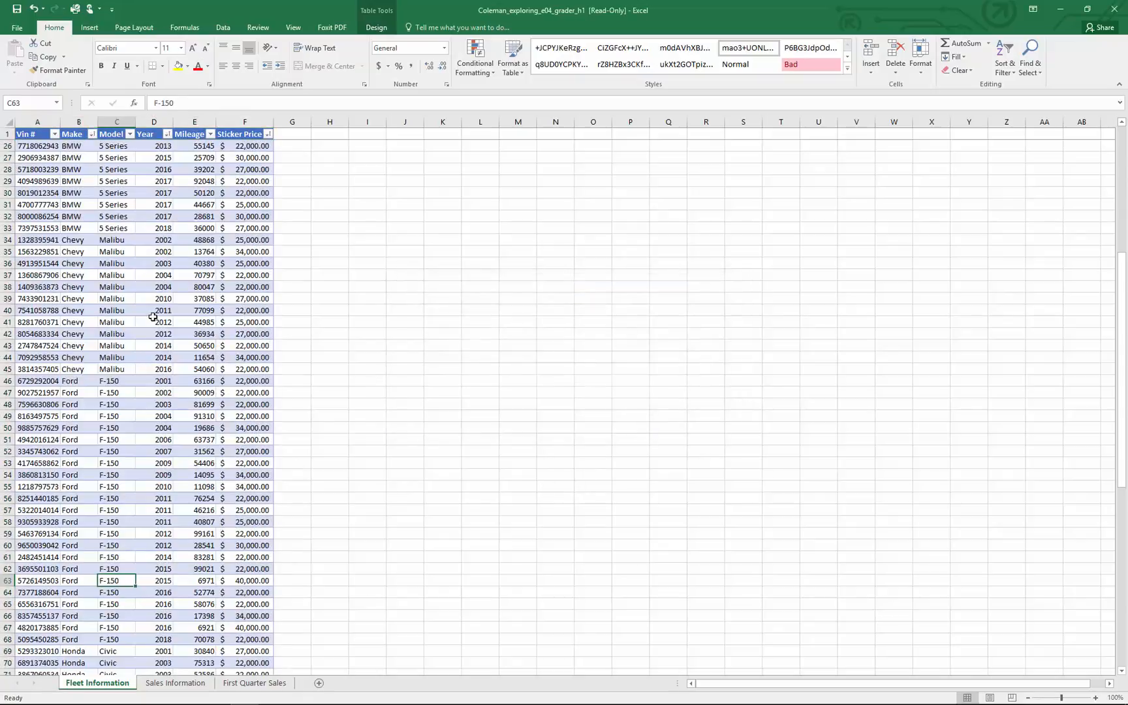
Examine the Inventory table's rows to check their order by make, year and sticker price
scroll(153, 317, up, 8)
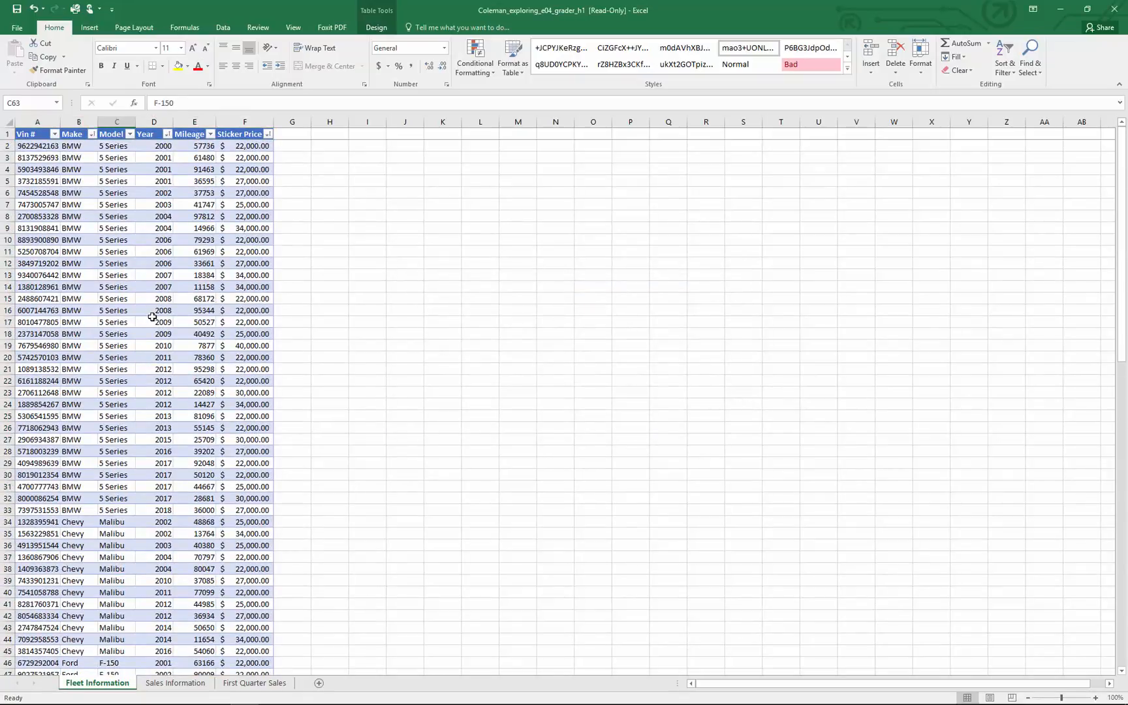
scroll(152, 317, down, 18)
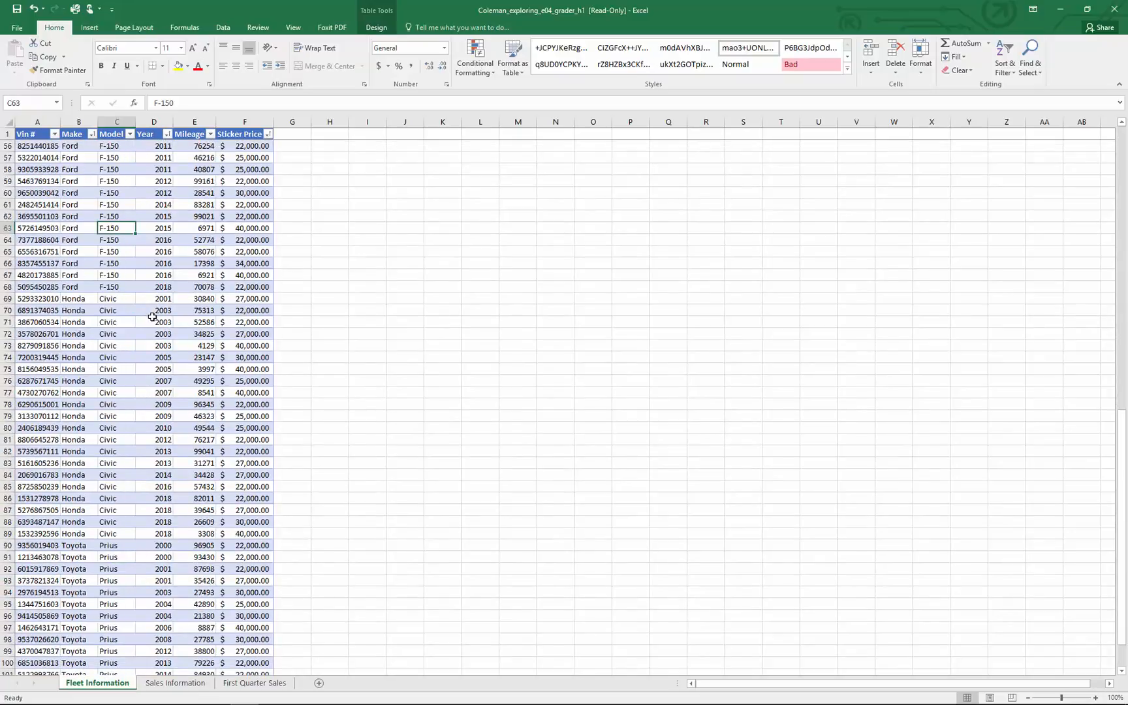
scroll(152, 317, down, 6)
scroll(152, 317, up, 20)
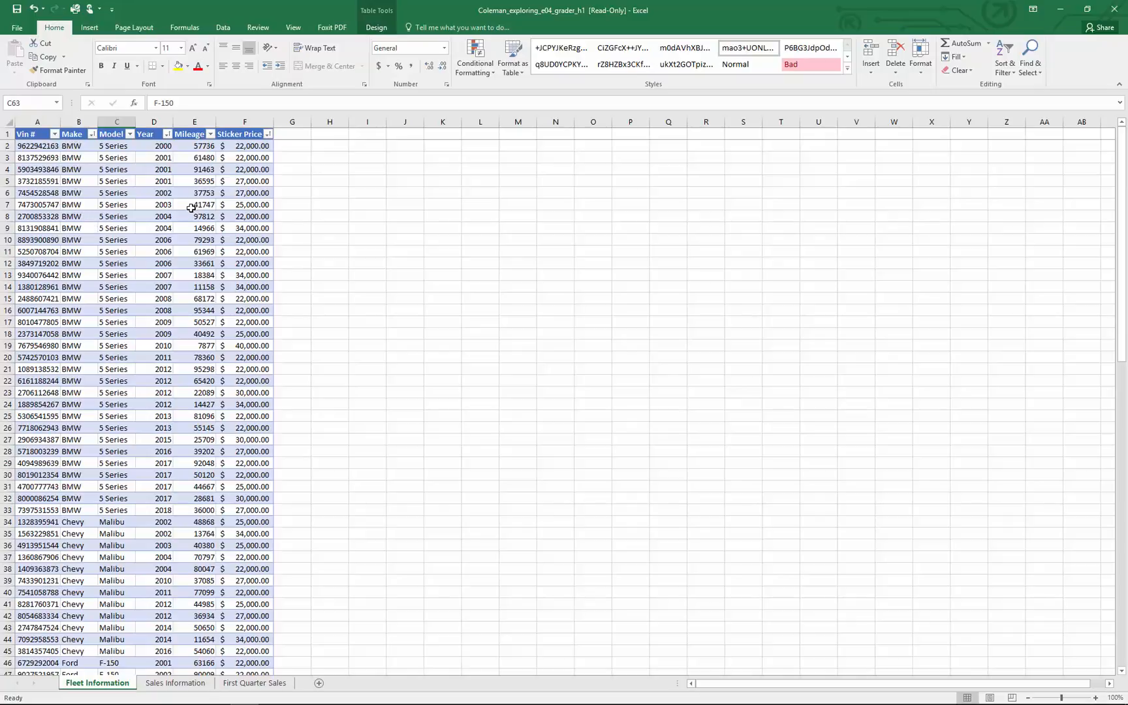
scroll(72, 408, down, 9)
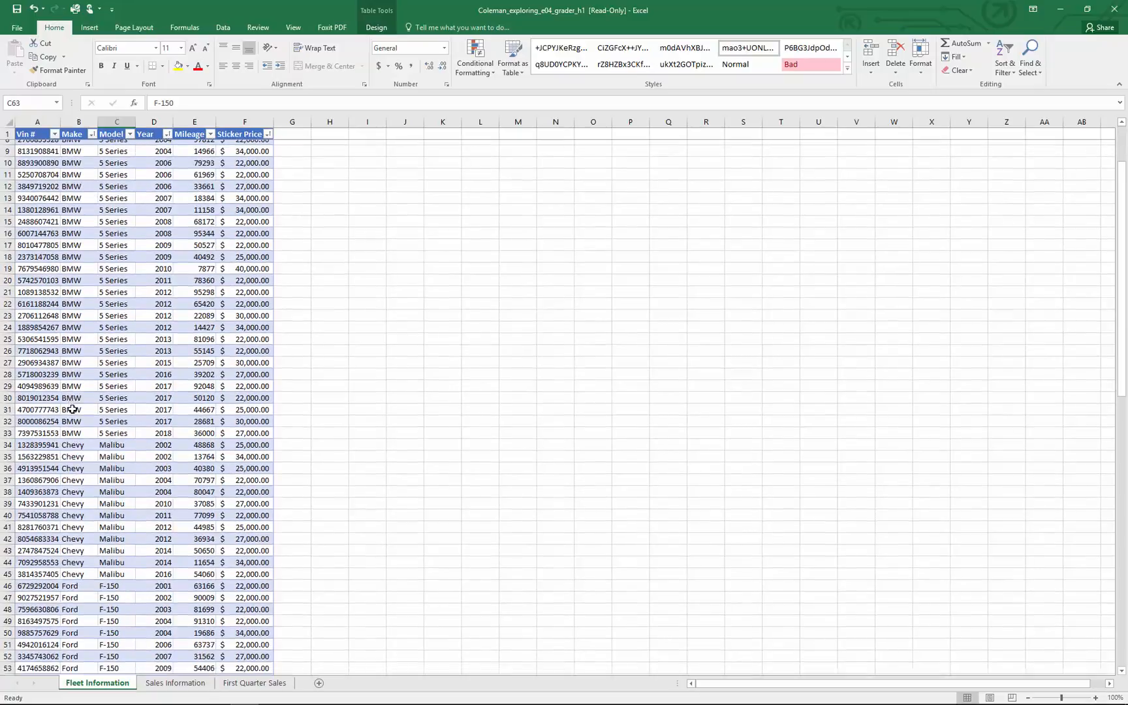
scroll(69, 405, up, 9)
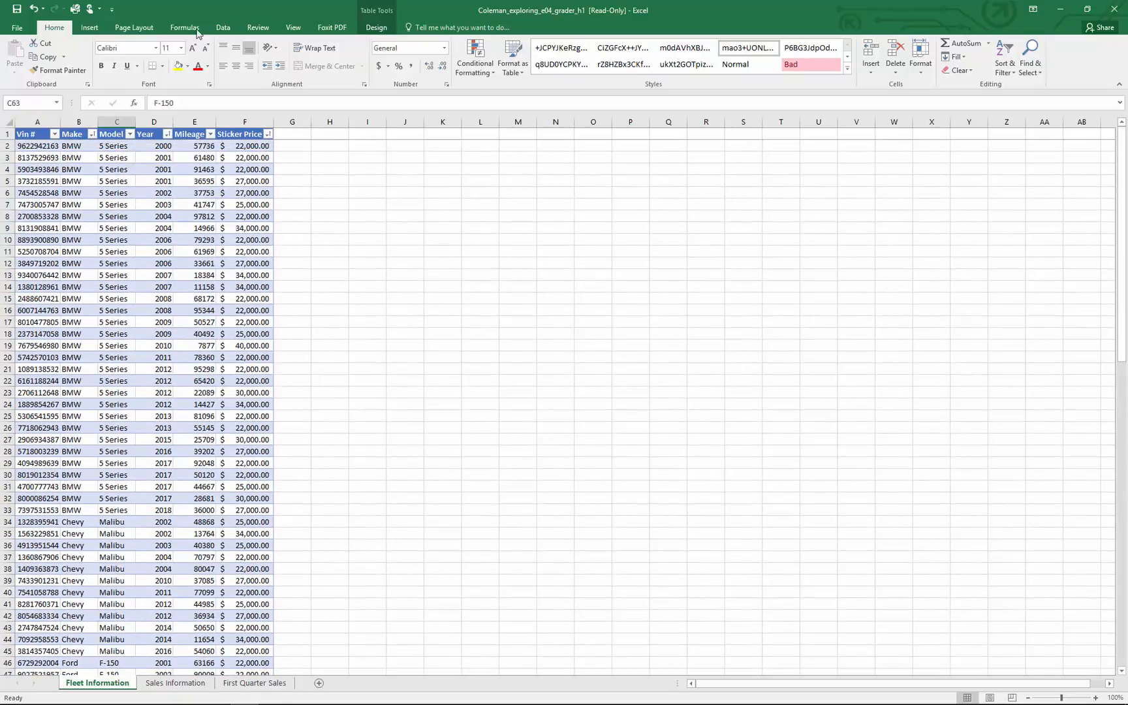
Set row 1 as the print title row repeated at the top of every page of the Fleet Information sheet
click(133, 27)
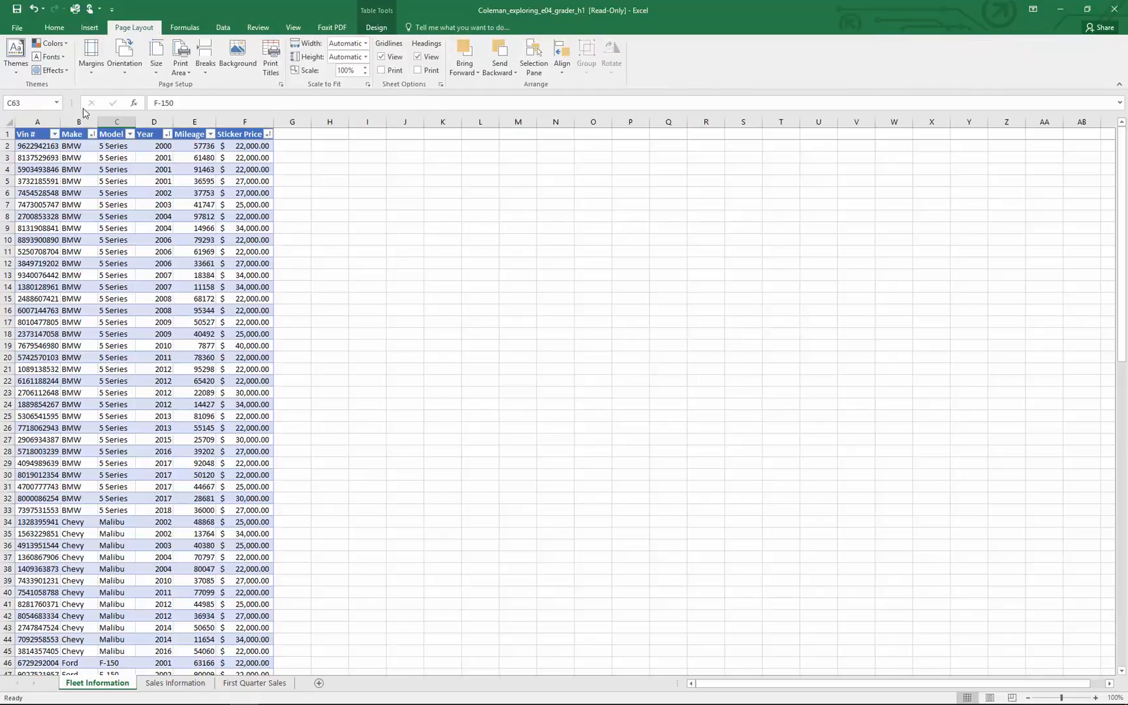
click(283, 85)
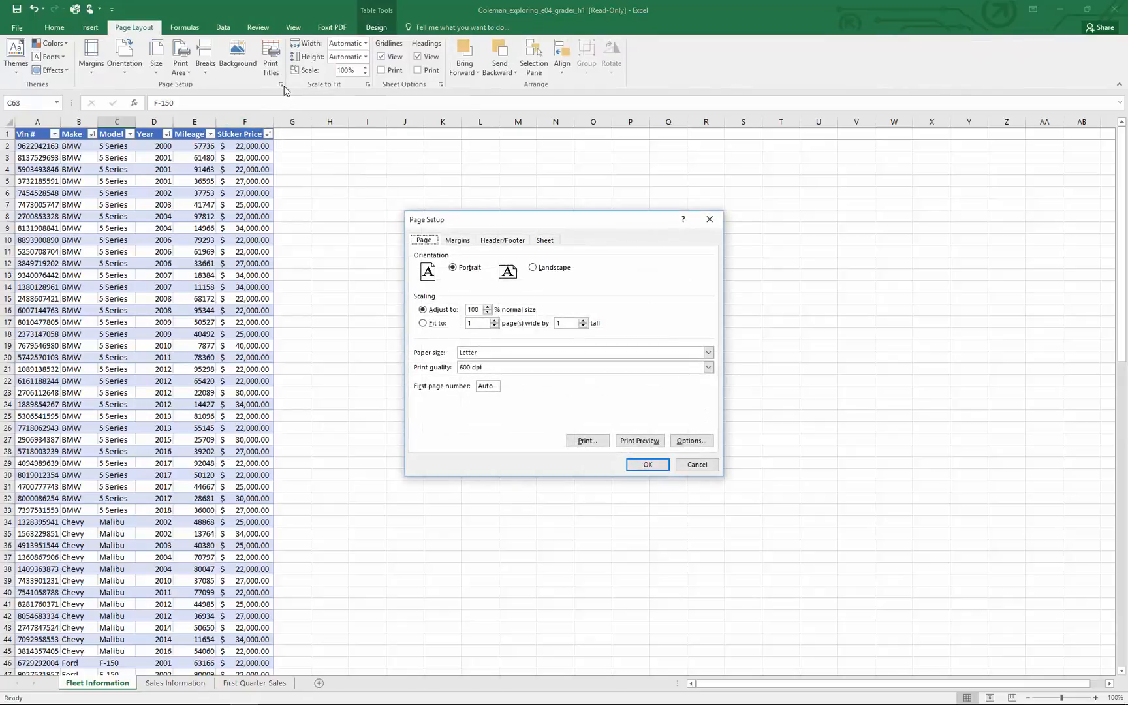
click(545, 241)
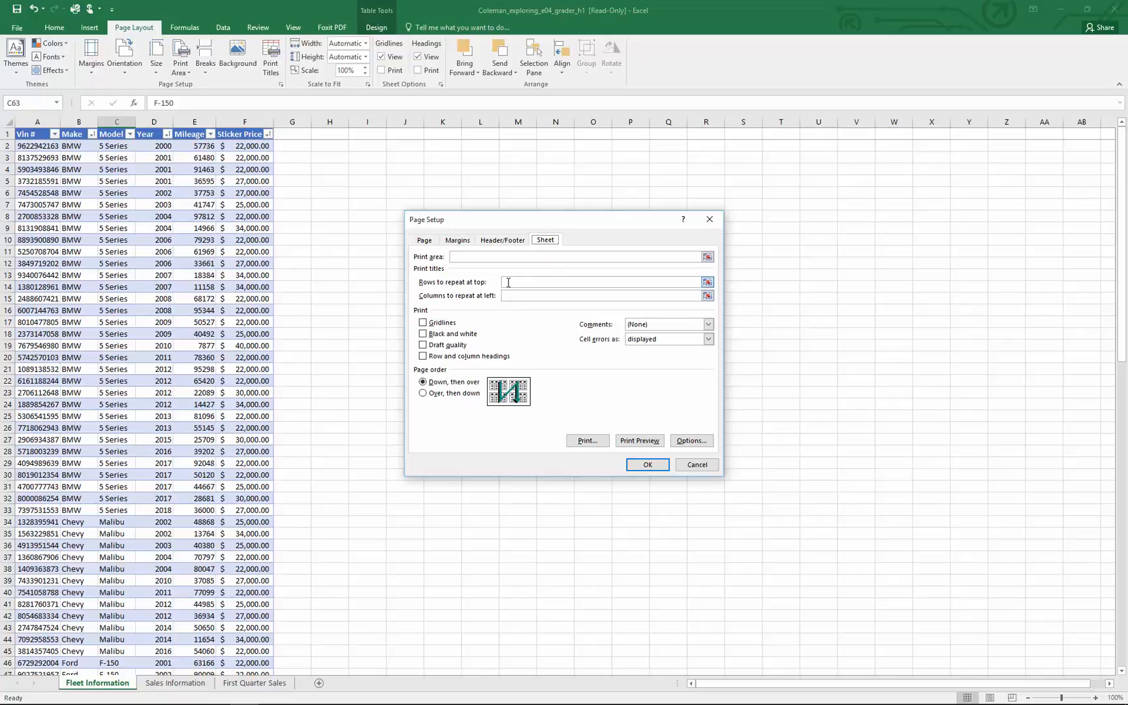
click(508, 282)
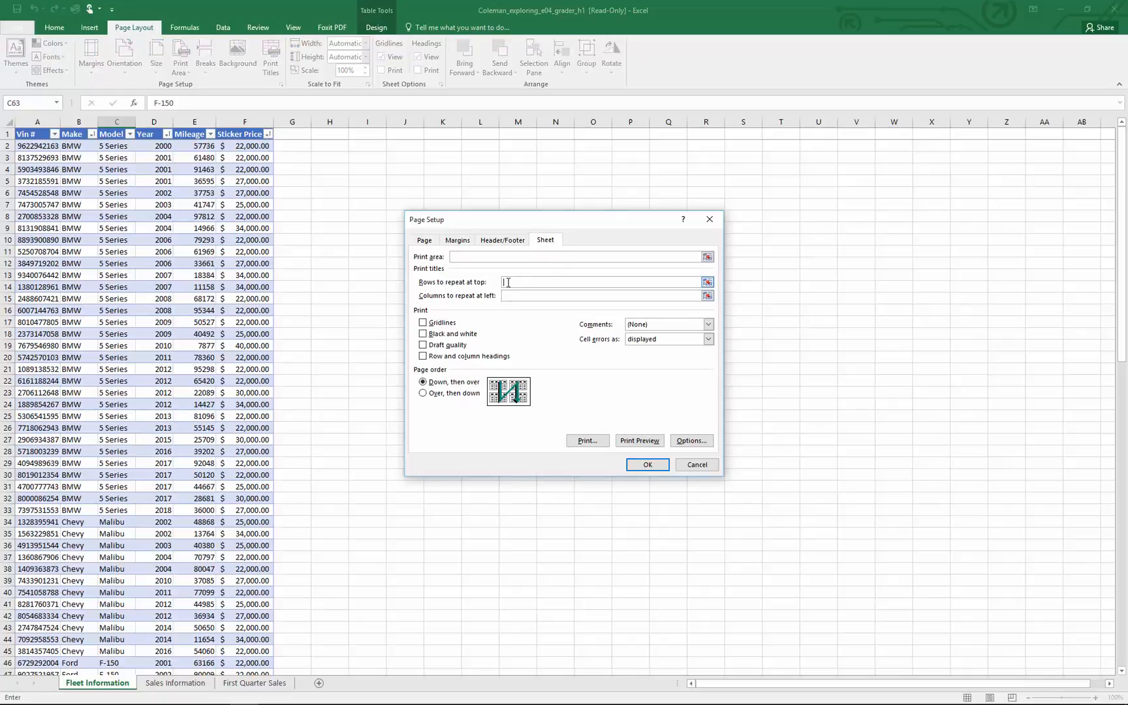
click(6, 134)
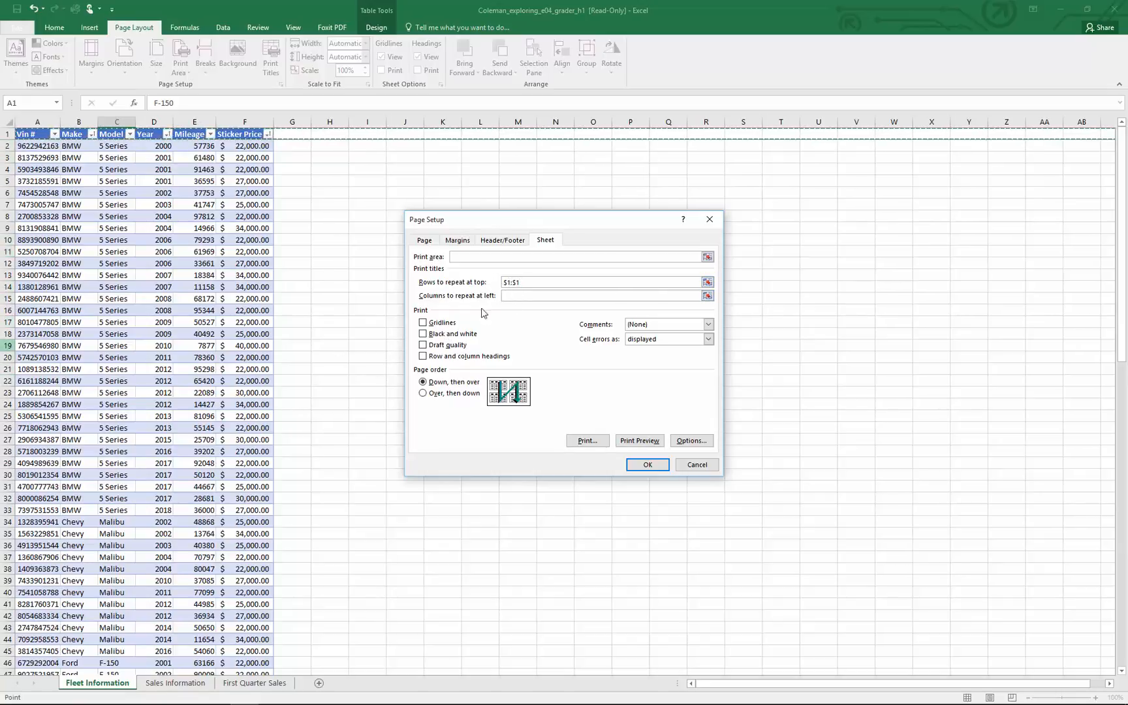
click(647, 465)
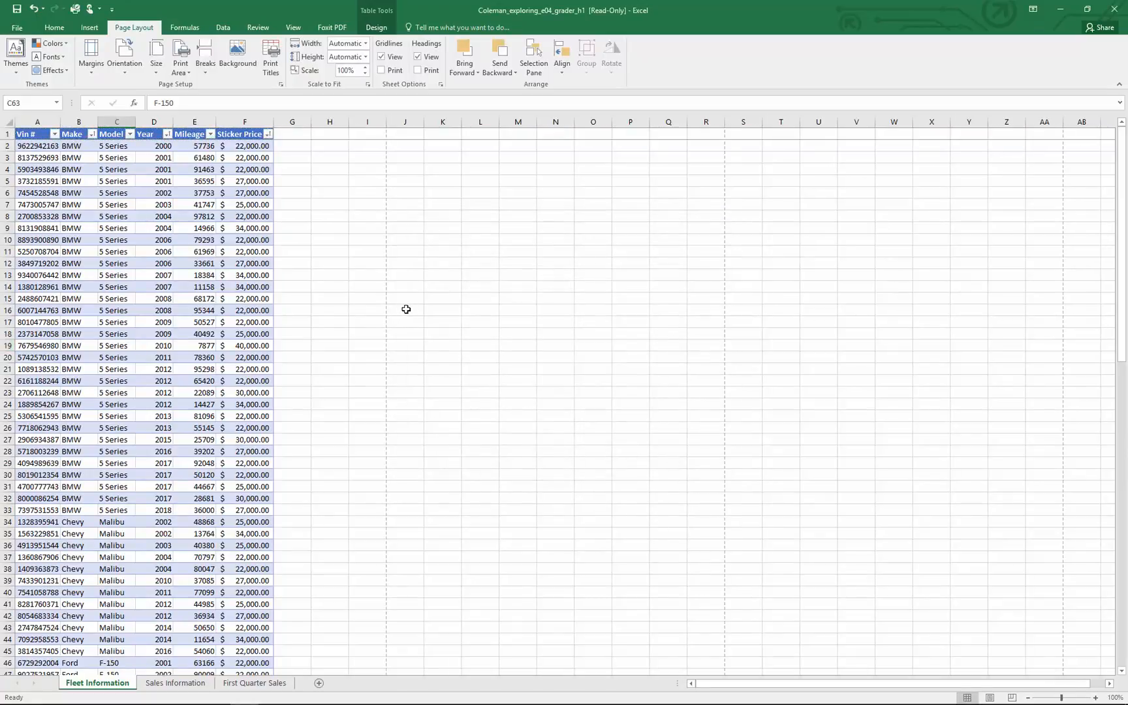
scroll(187, 404, down, 9)
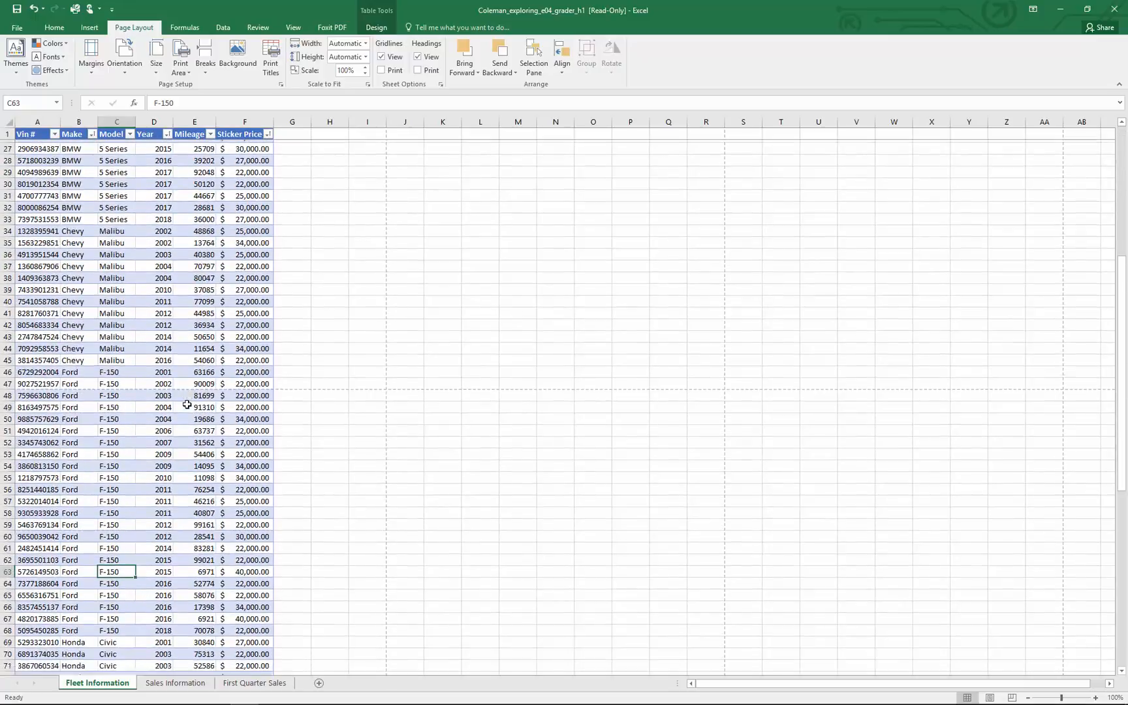
scroll(187, 405, up, 9)
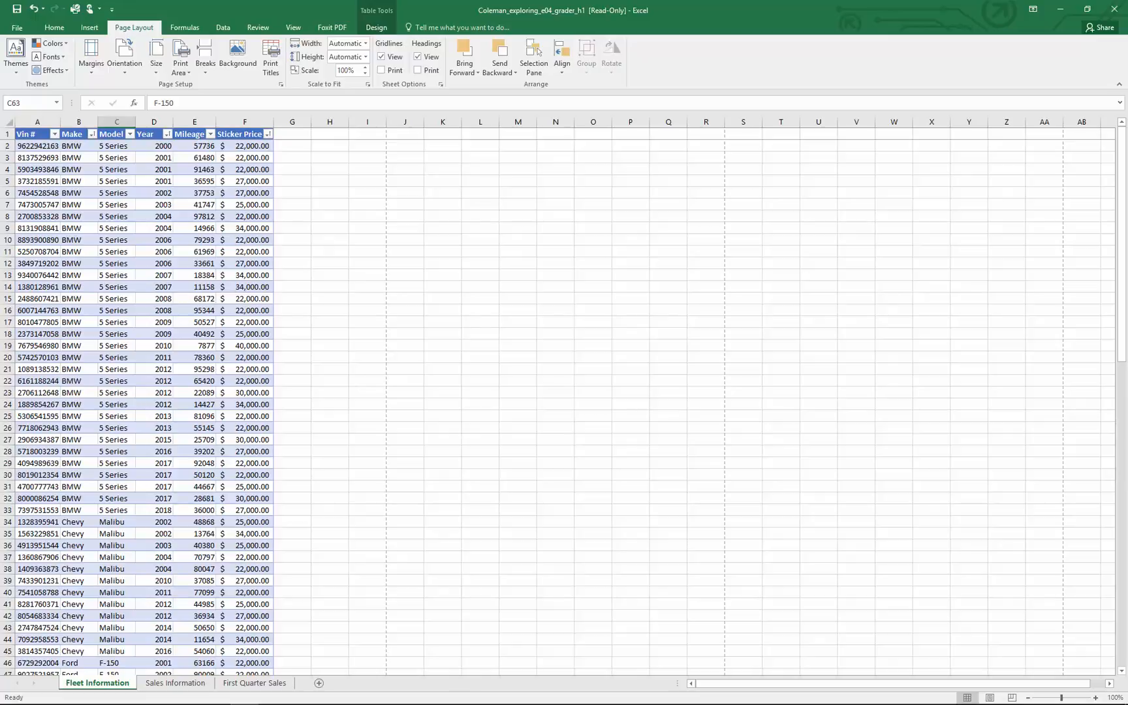
Convert the data range A1:D30 on the Sales Information sheet into a table with headers
click(187, 686)
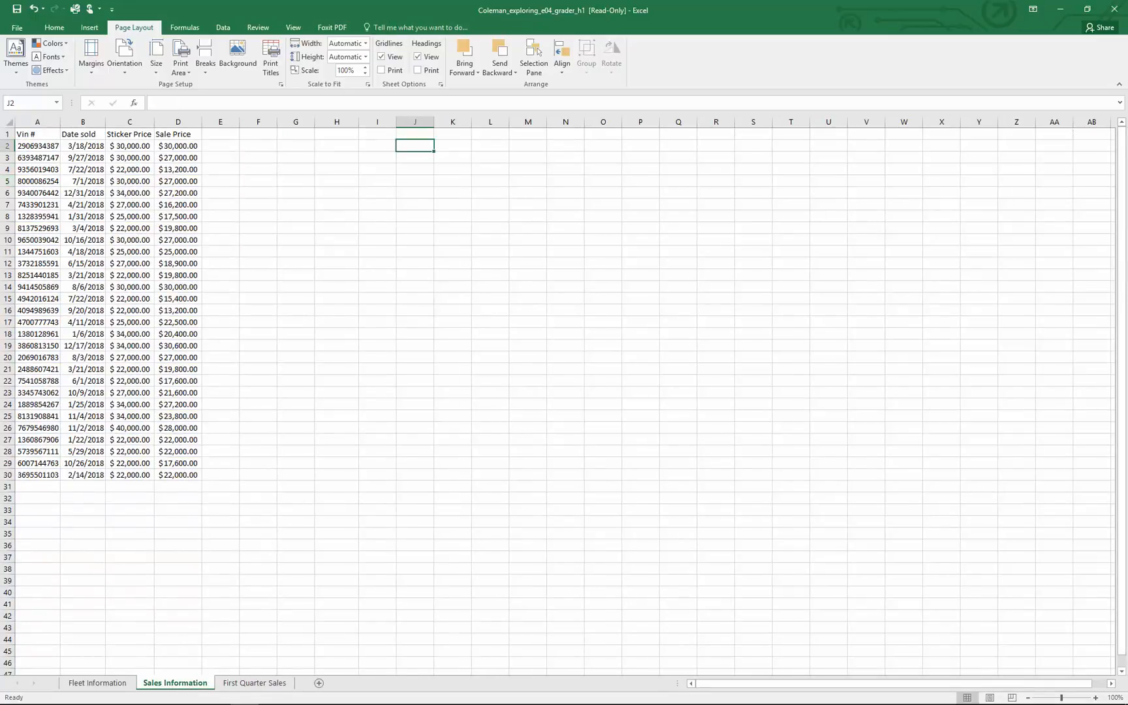
click(103, 191)
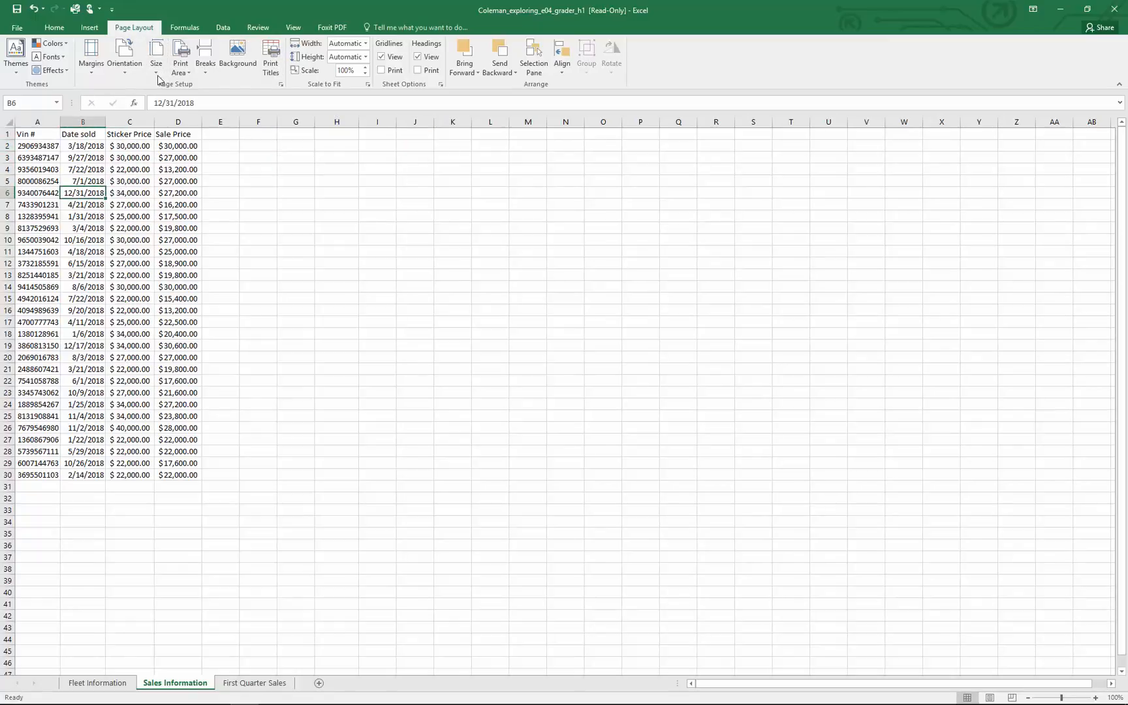
click(223, 28)
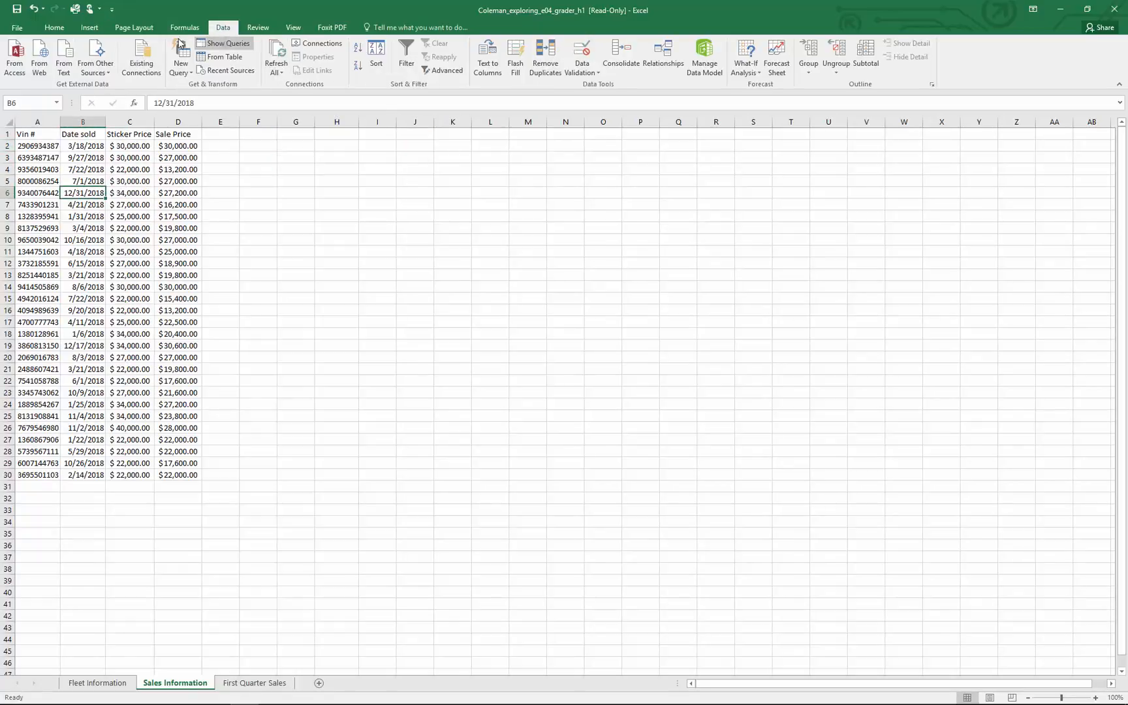
click(89, 28)
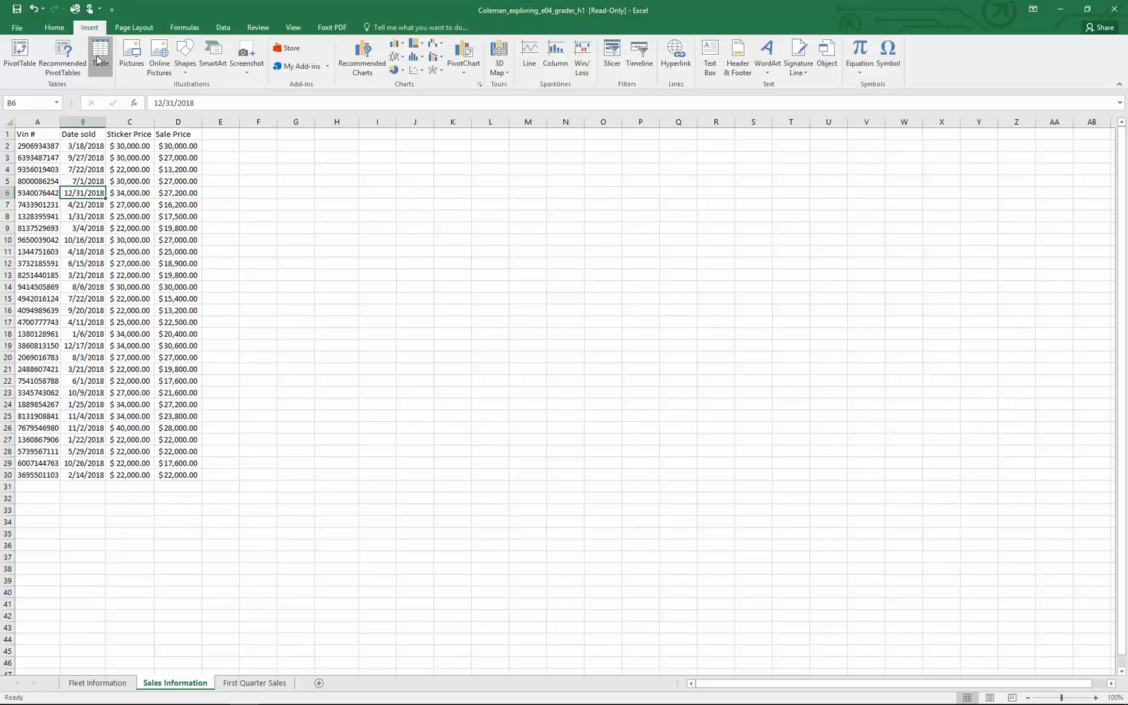
click(100, 56)
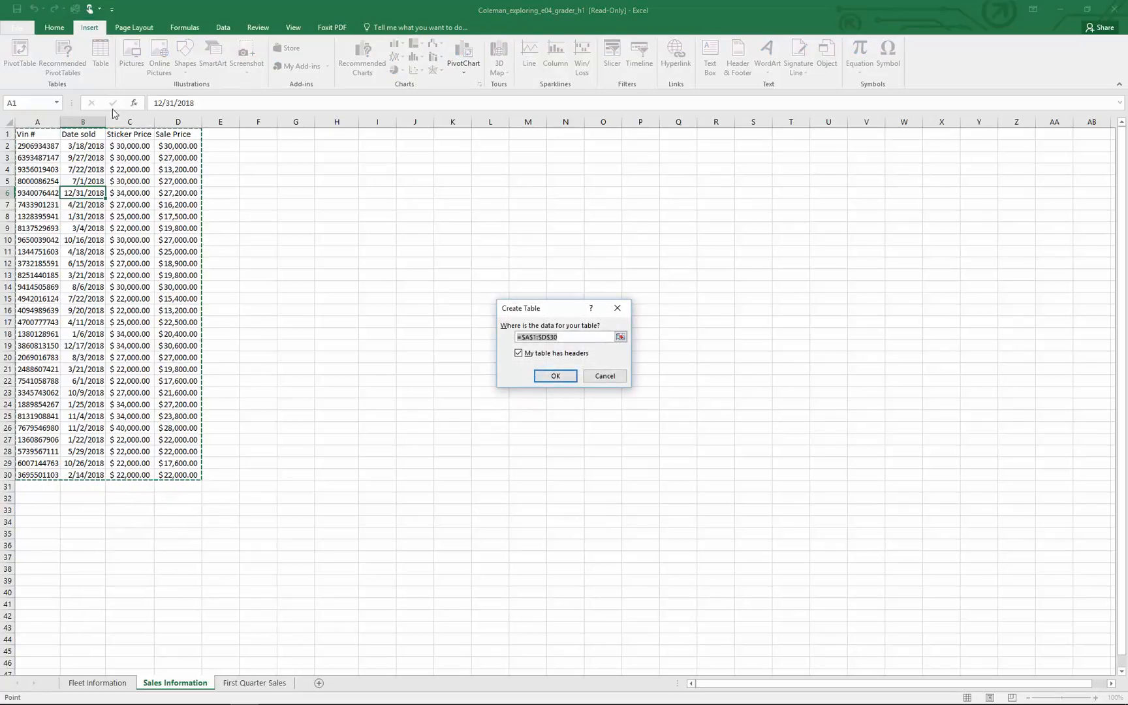
click(562, 376)
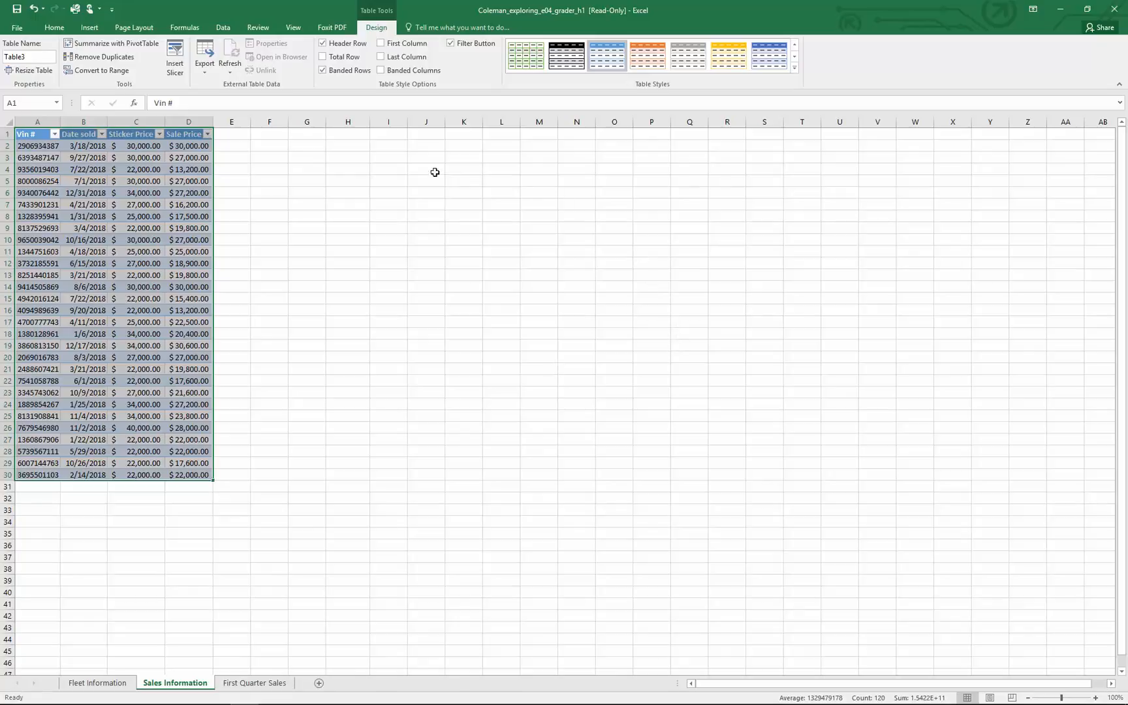
Add a "% of sticker" column to the sales table by entering the heading in cell E1
click(222, 133)
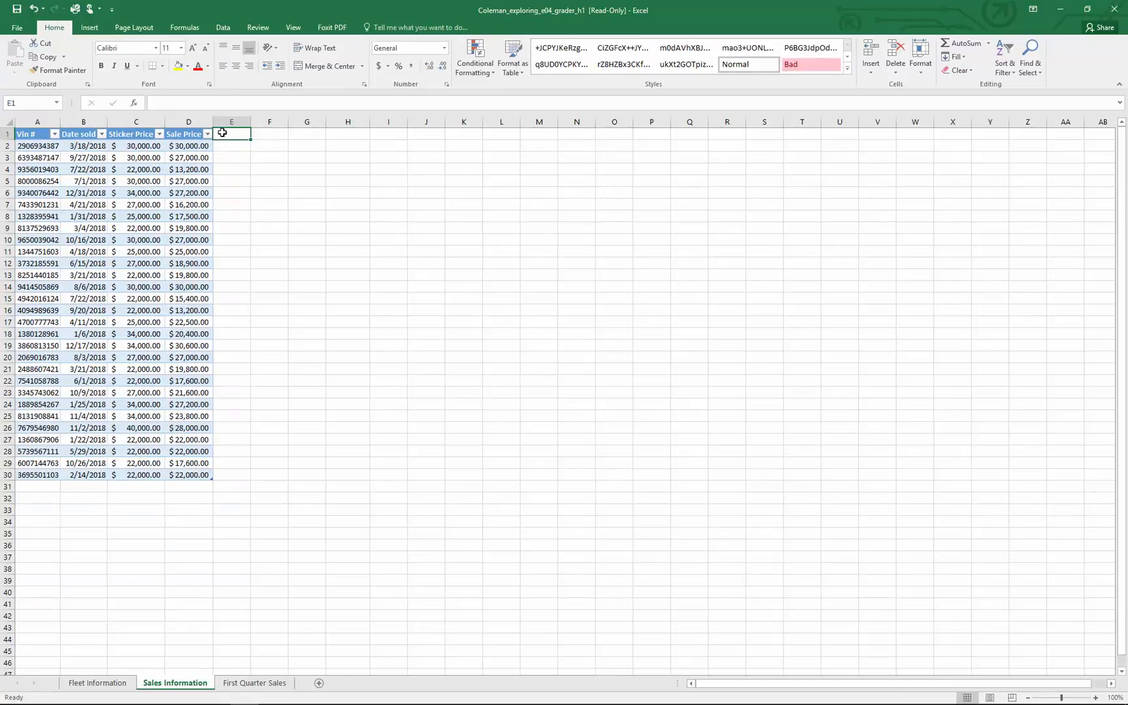
text(%)
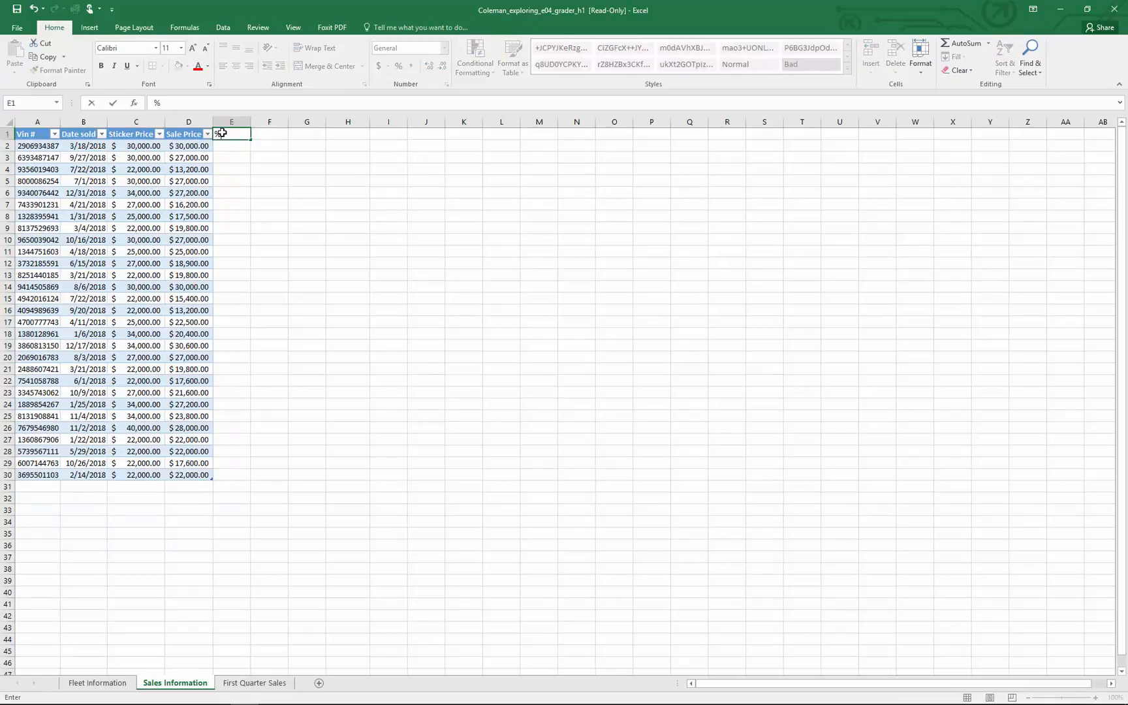
text( of Sticker)
key(Return)
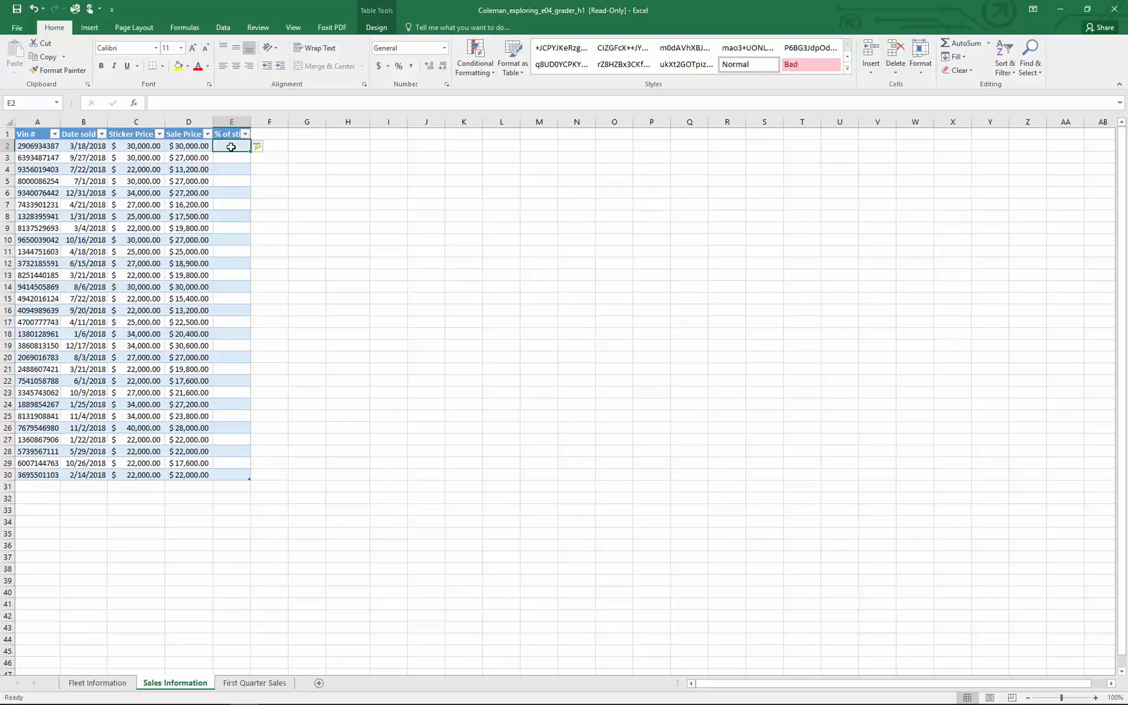
Fill the "% of sticker" column with a formula in E2 dividing Sale Price by Sticker Price using structured references
text(=)
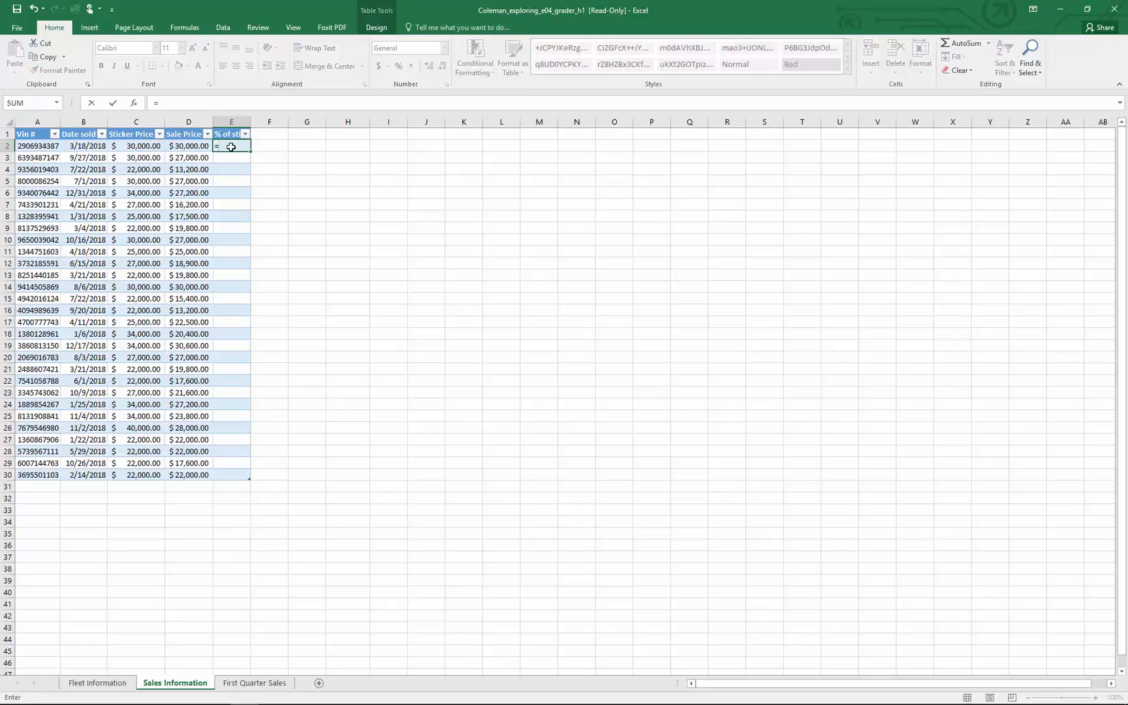
click(177, 147)
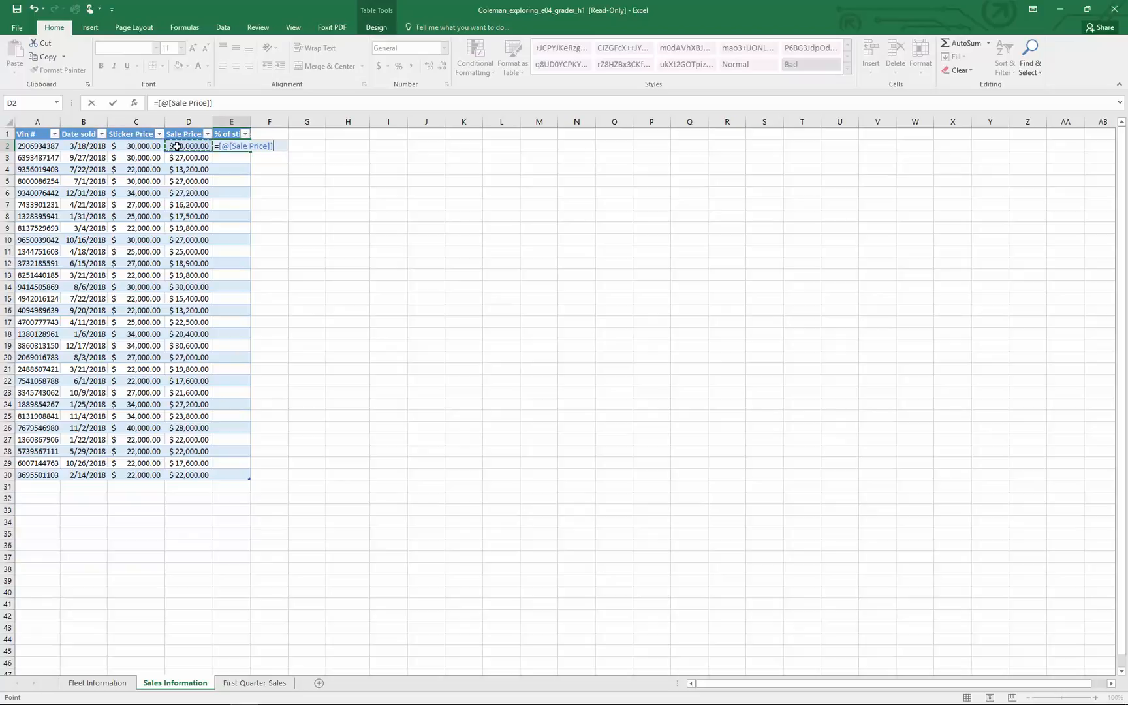
text(/)
click(142, 146)
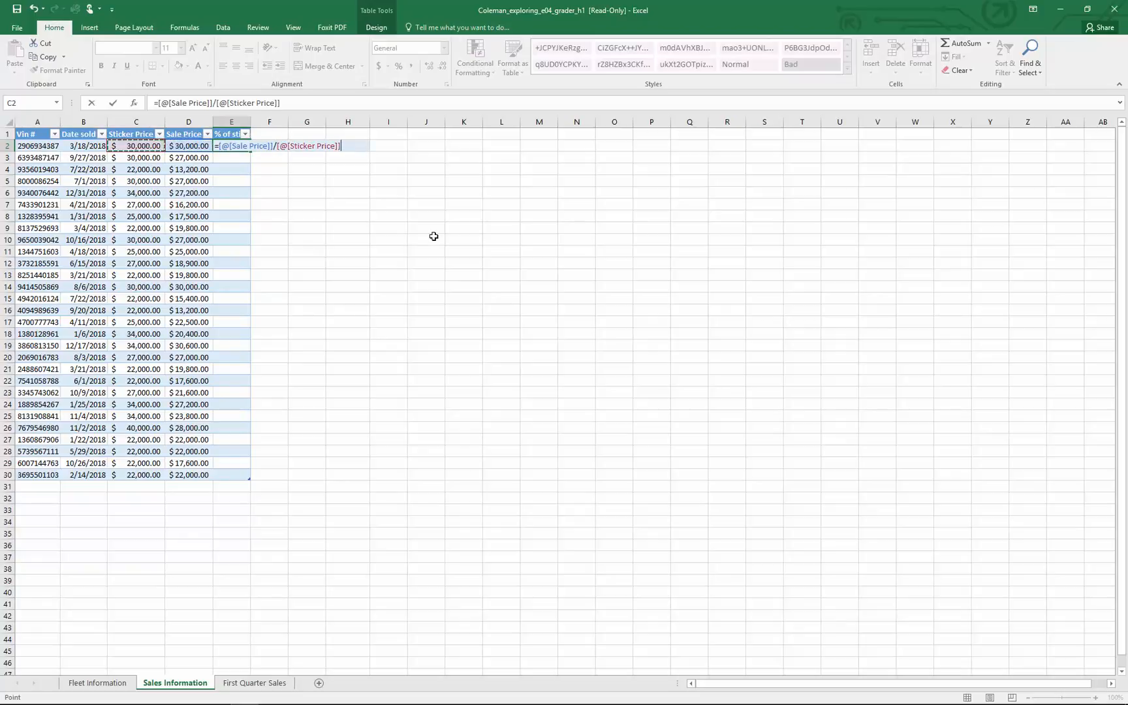
key(Return)
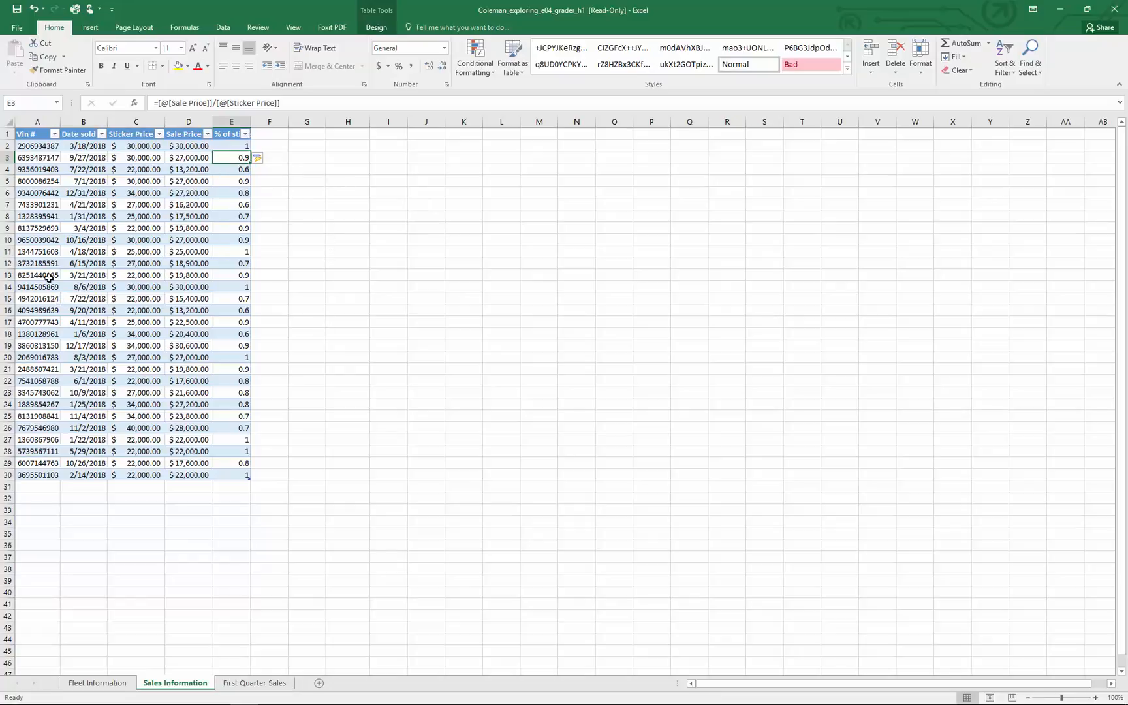
Format the "% of sticker" values in E2:E30 as percentages
click(235, 147)
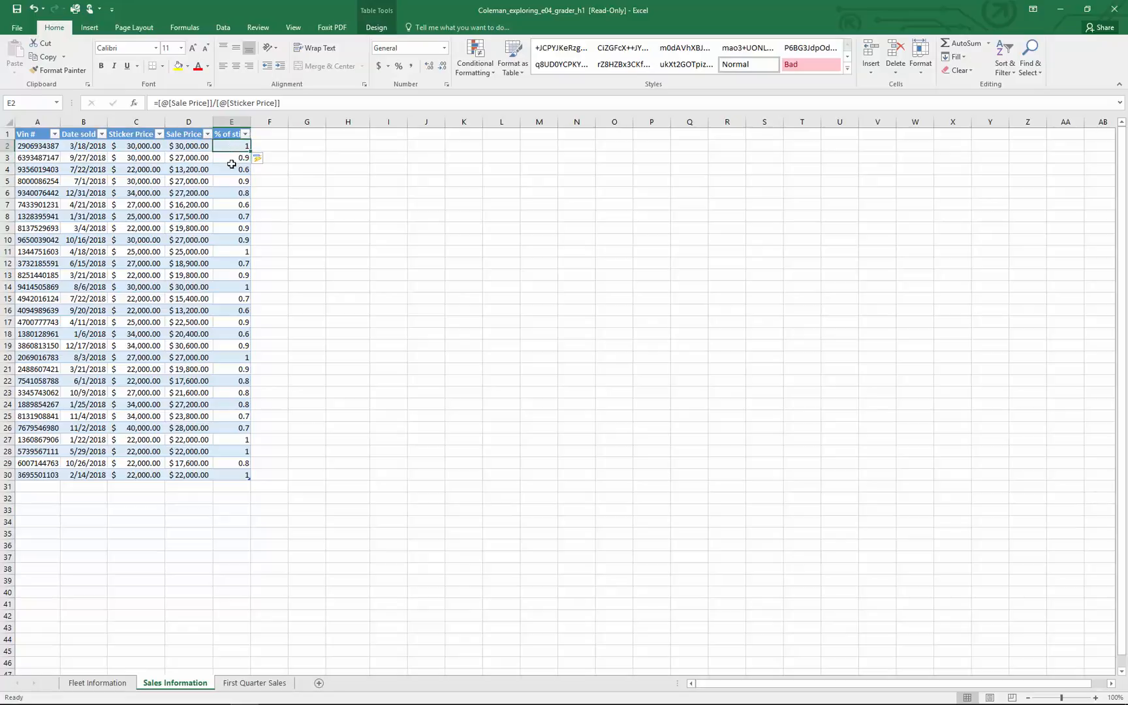
drag(232, 164, 224, 477)
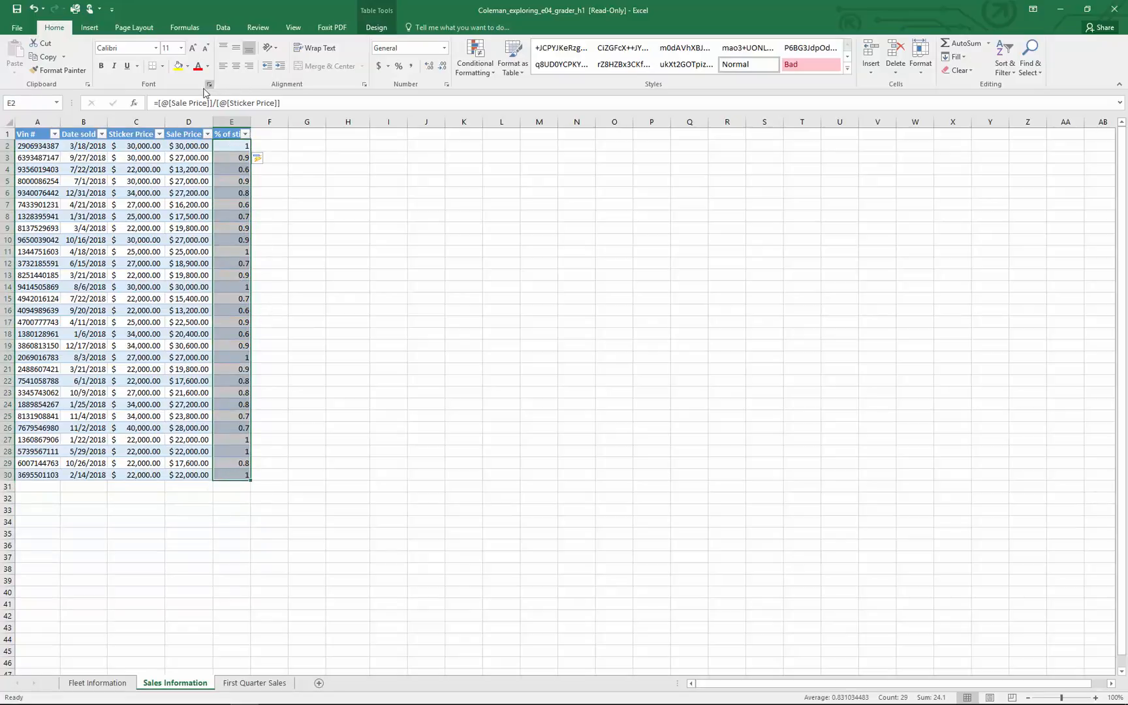
click(399, 66)
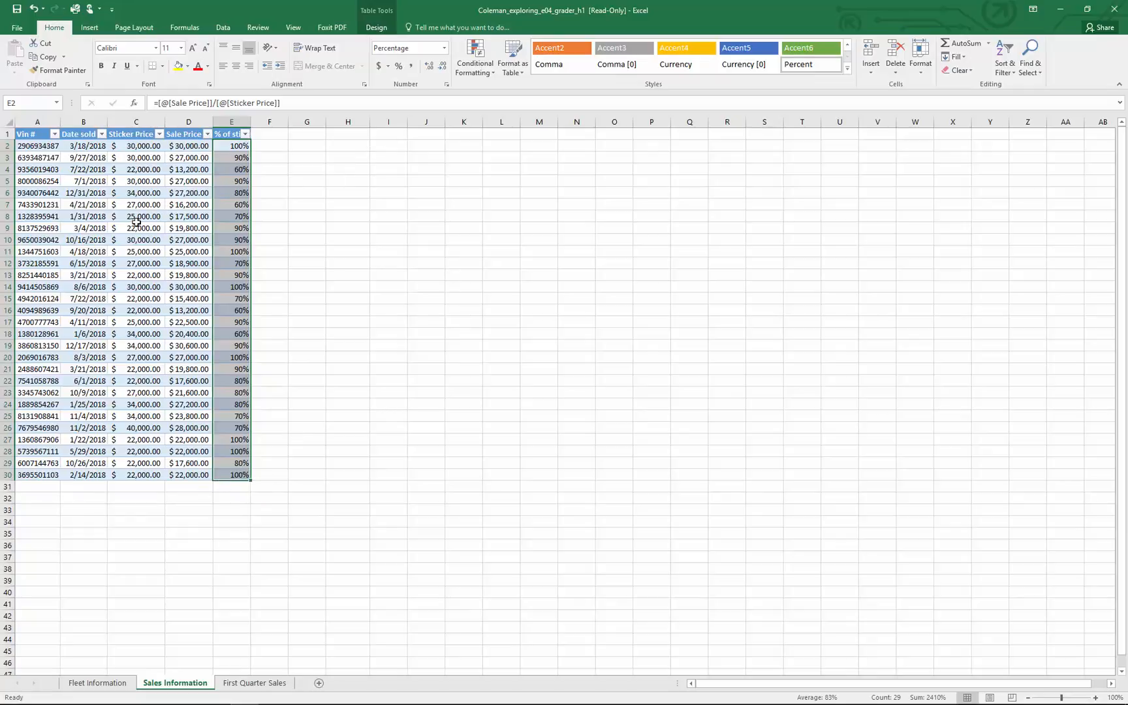
Add a total row to the sales table and make it show the Average for the "% of sticker" column
click(376, 27)
click(135, 205)
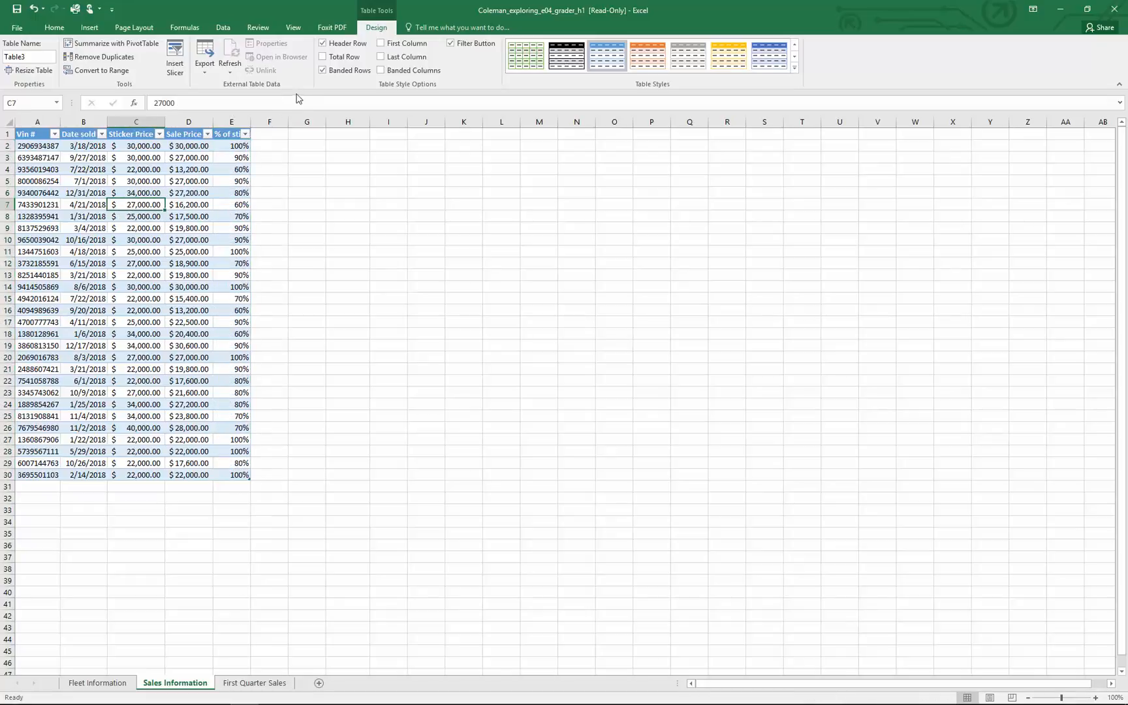
click(323, 57)
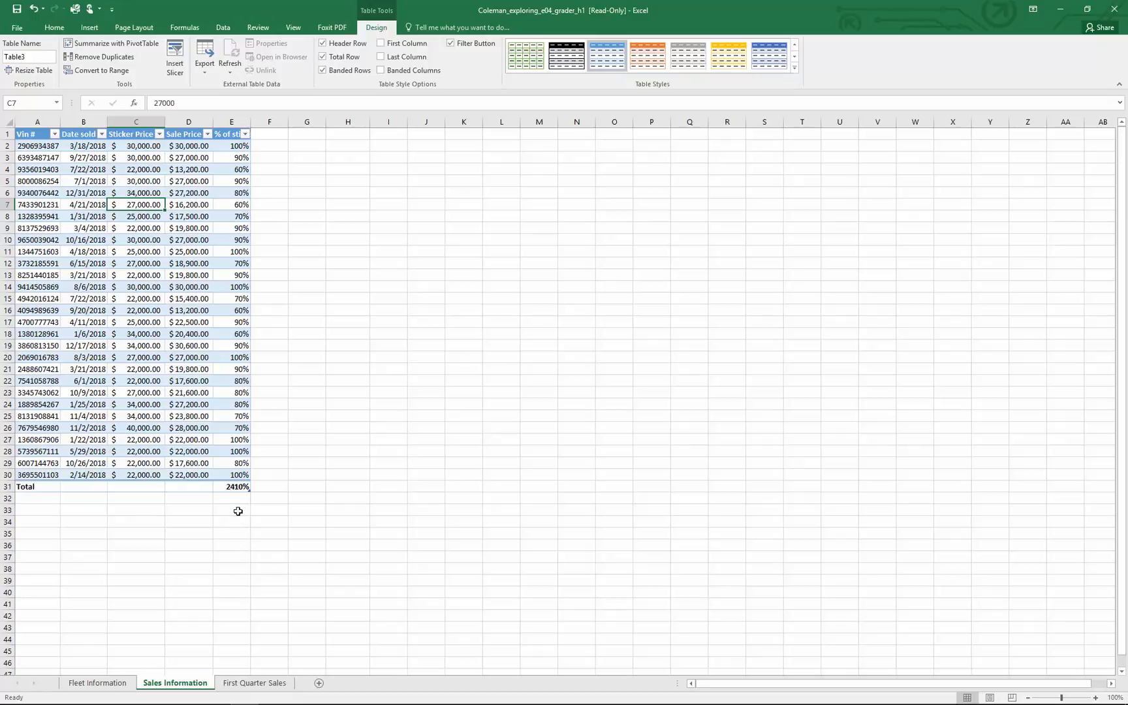
click(242, 487)
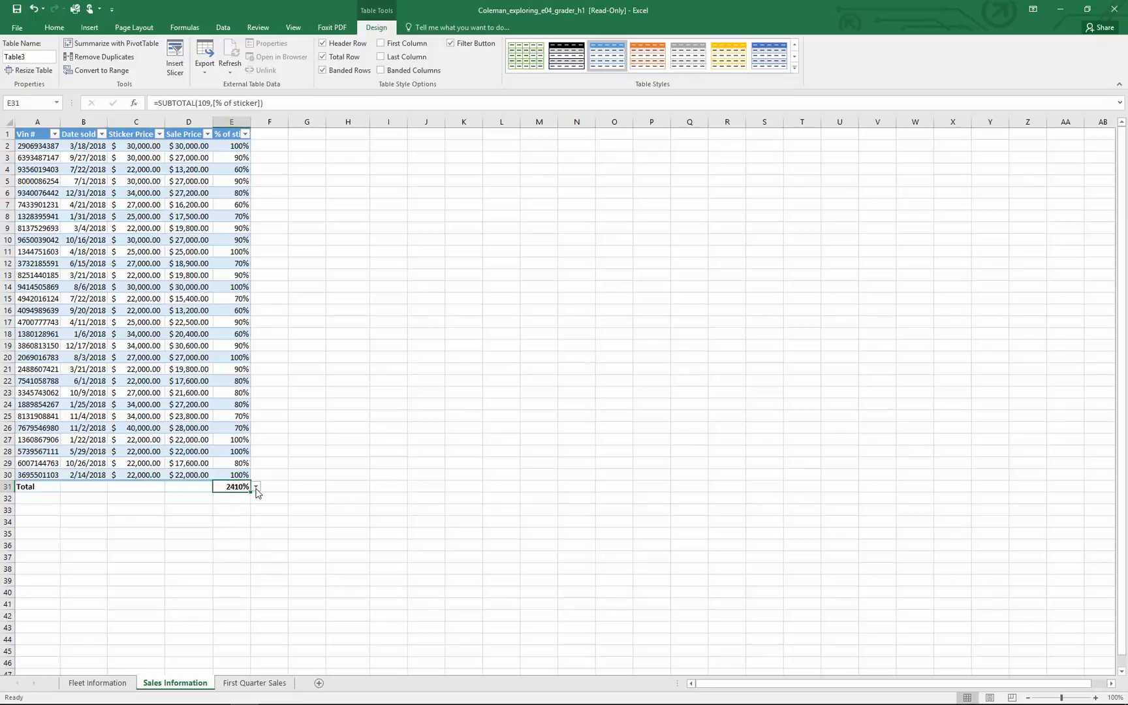
click(256, 488)
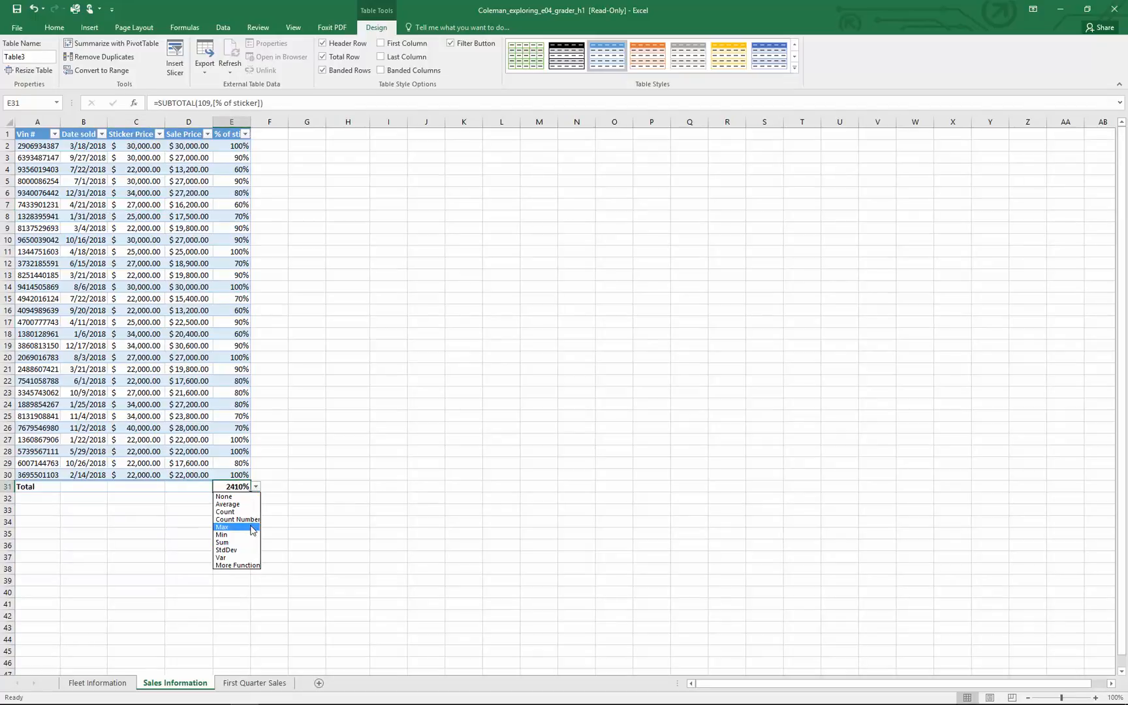
click(245, 505)
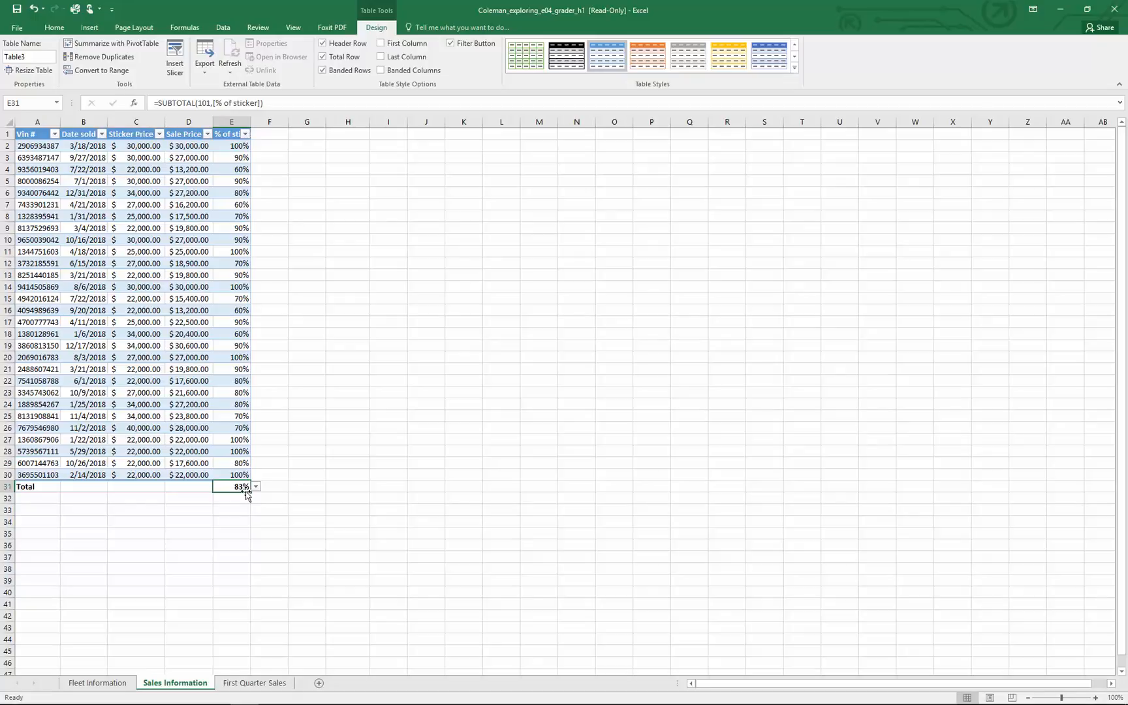
Set the total row to Sum for both the Sticker Price and Sale Price columns
click(139, 487)
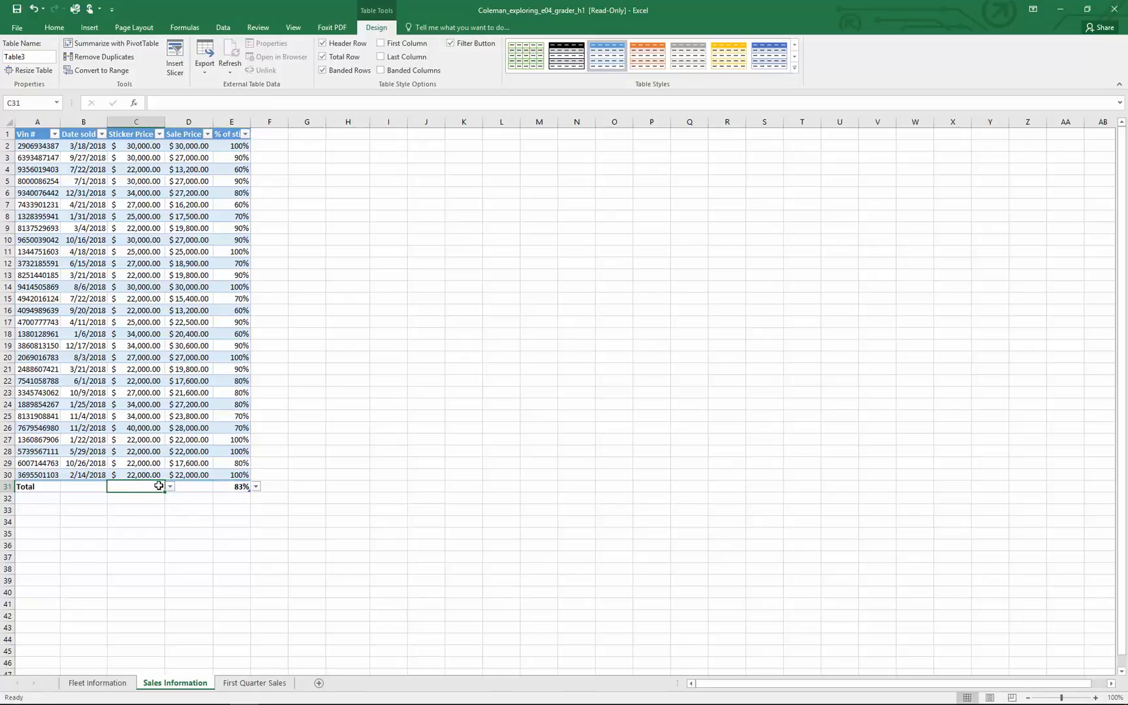
click(170, 486)
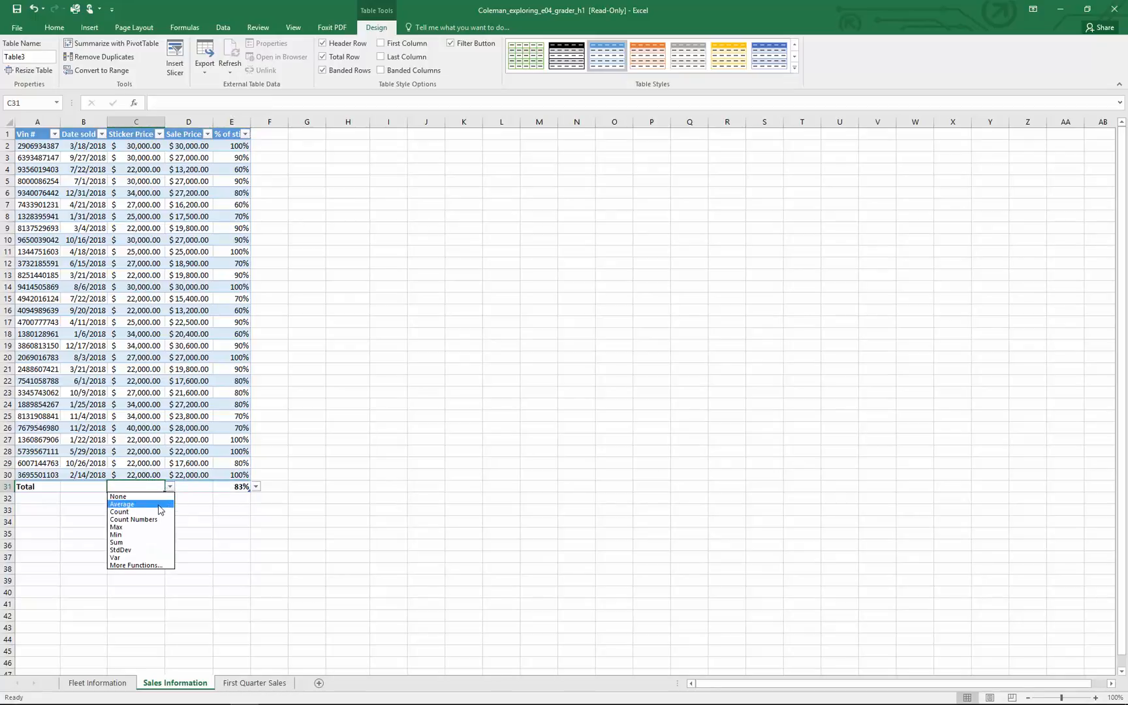
click(144, 543)
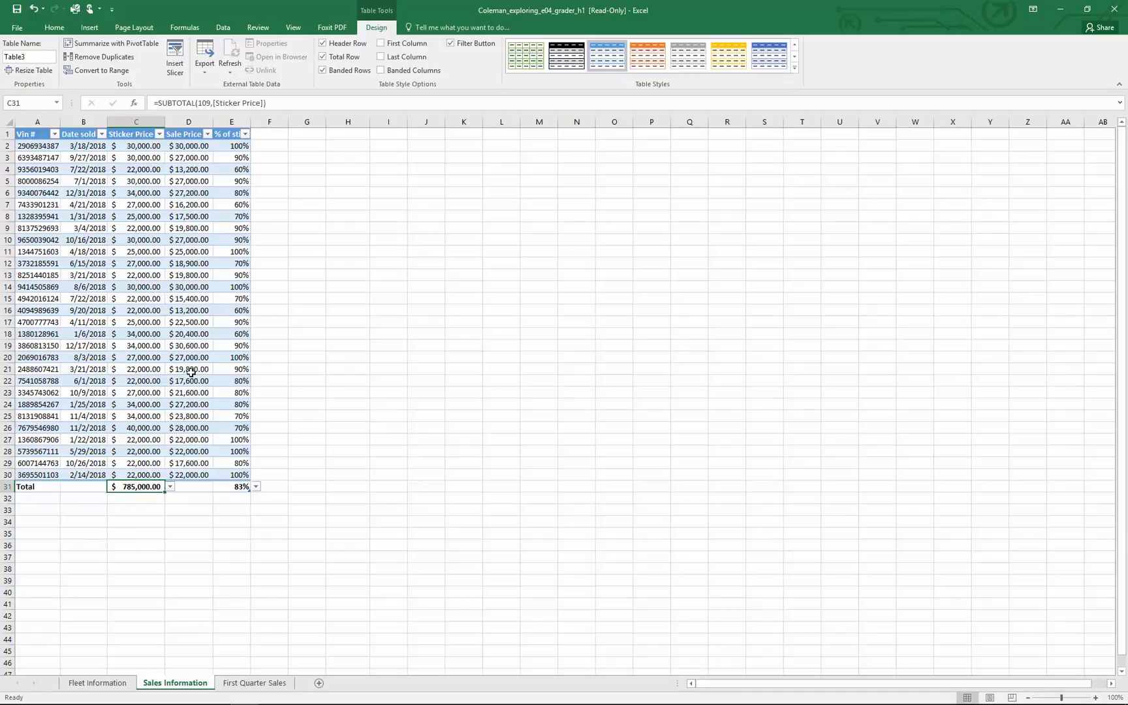
click(190, 487)
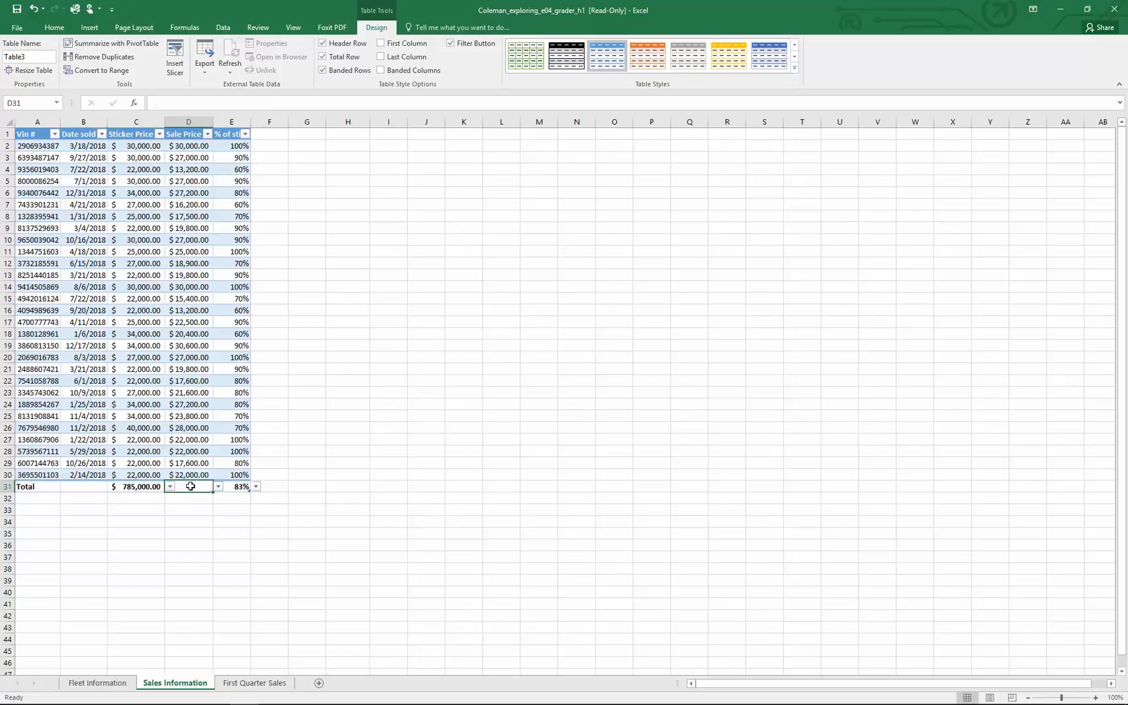
click(218, 487)
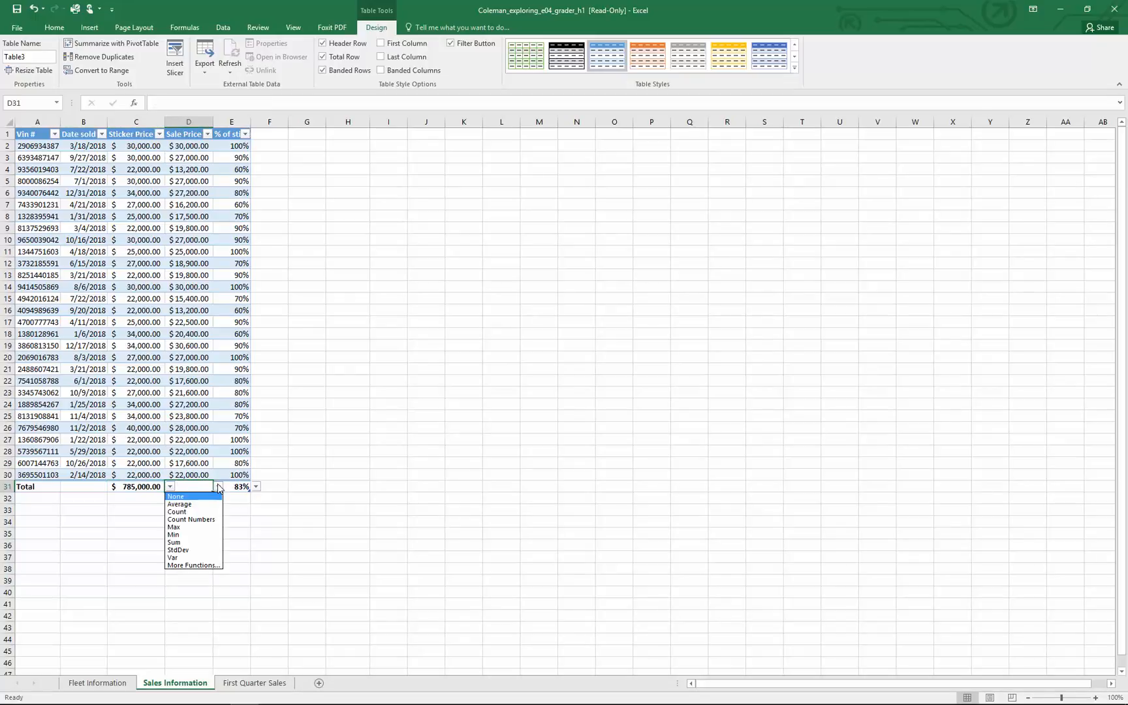
click(194, 542)
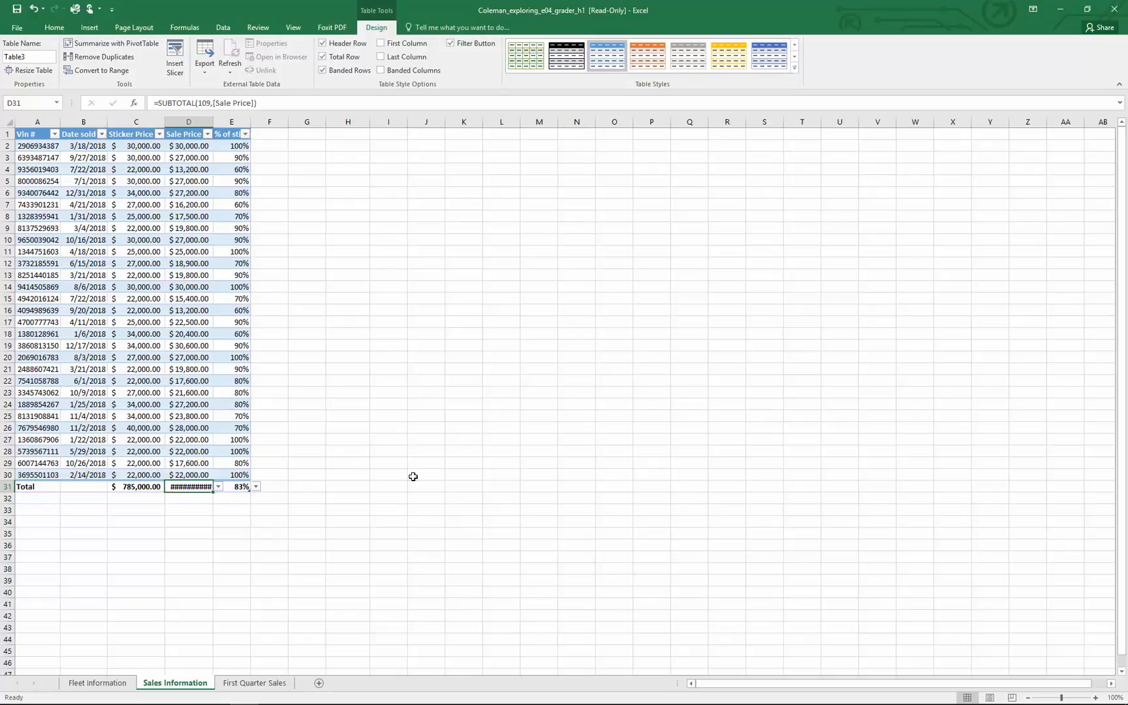
Apply blue solid-fill data bars to the "% of sticker" values in E2:E30
click(84, 122)
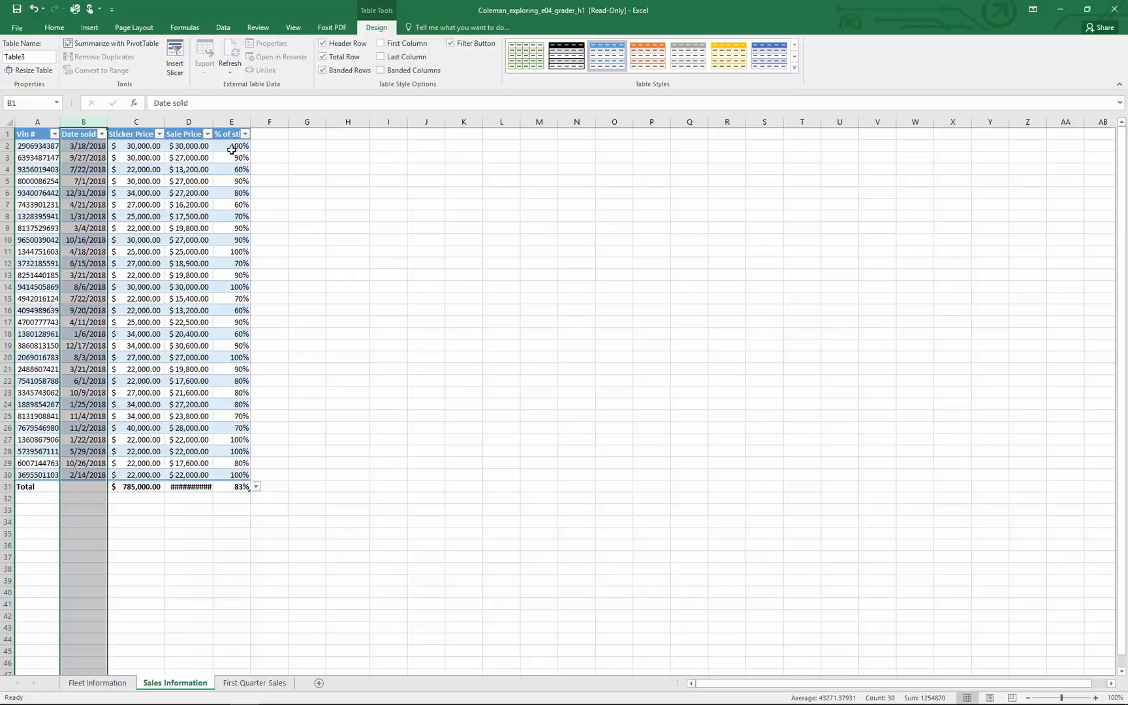
drag(230, 147, 221, 471)
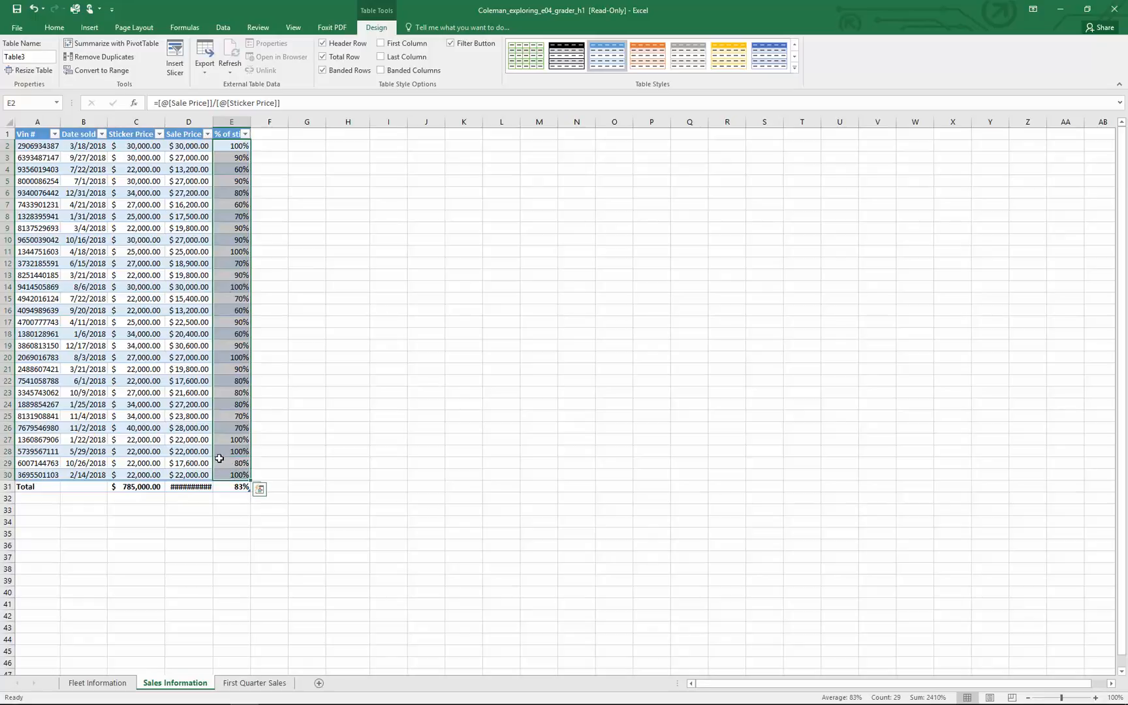
click(56, 30)
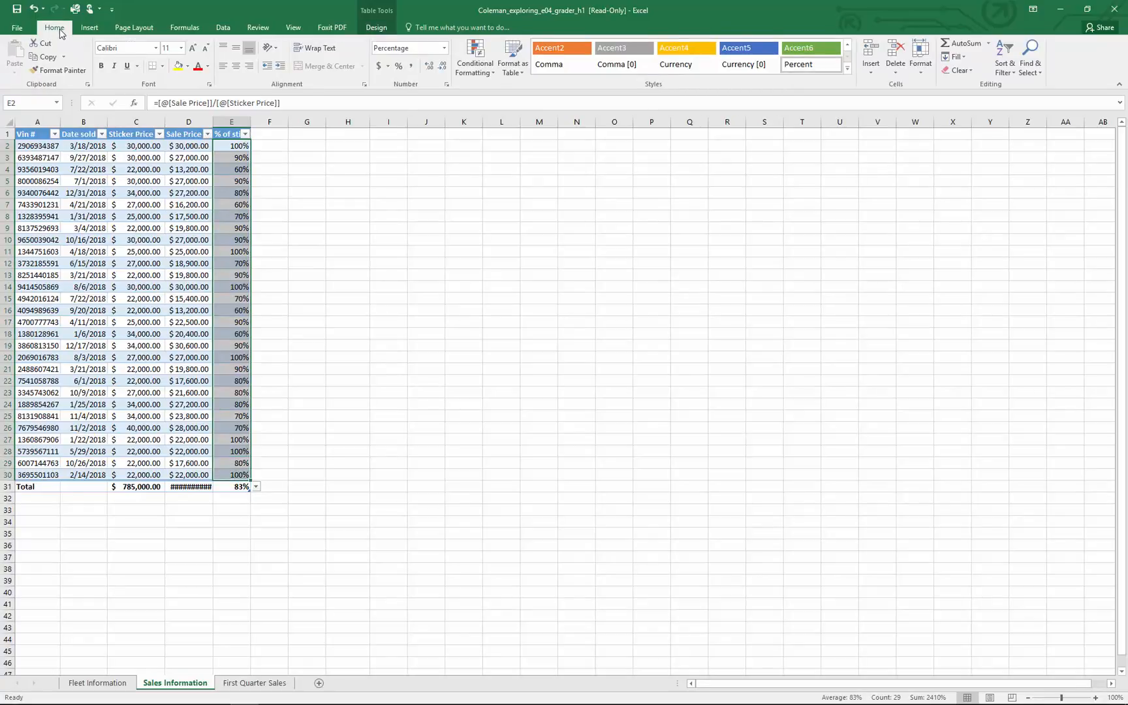
click(486, 75)
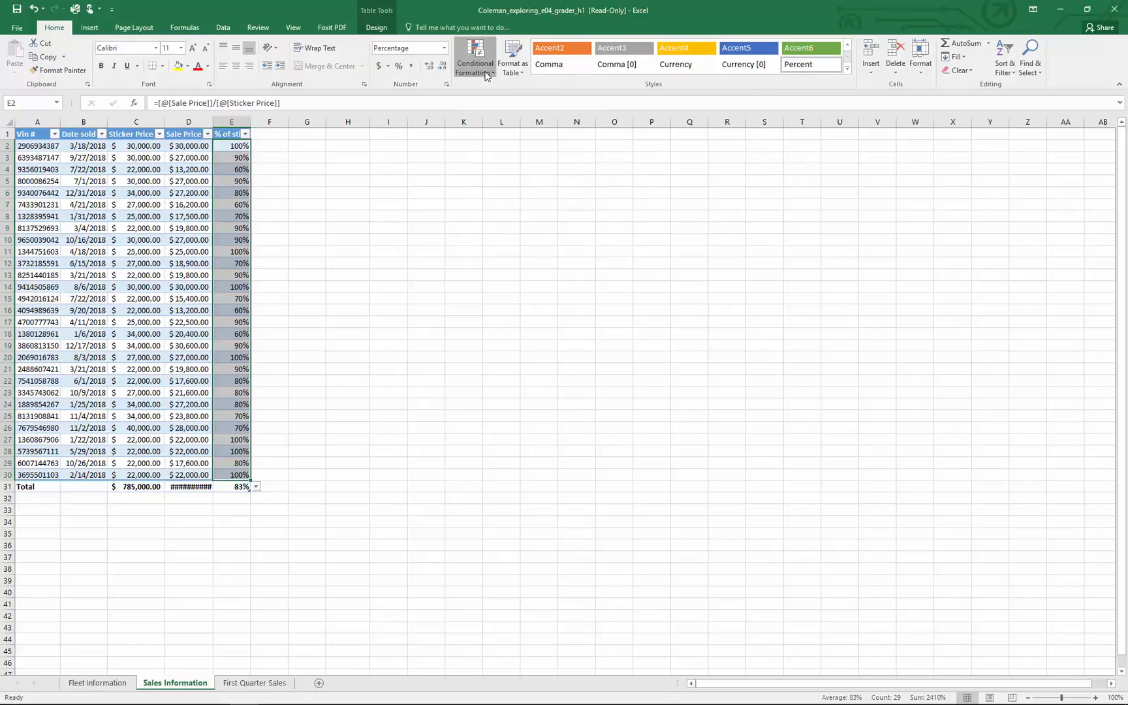
mouse_move(498, 145)
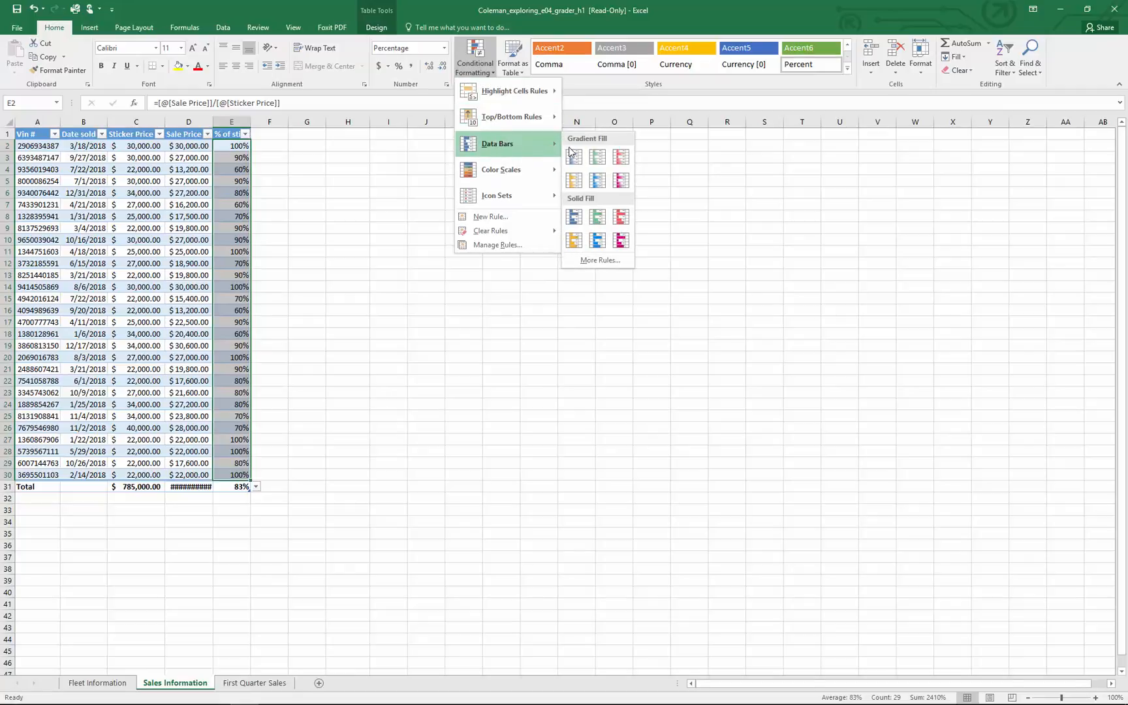
click(572, 217)
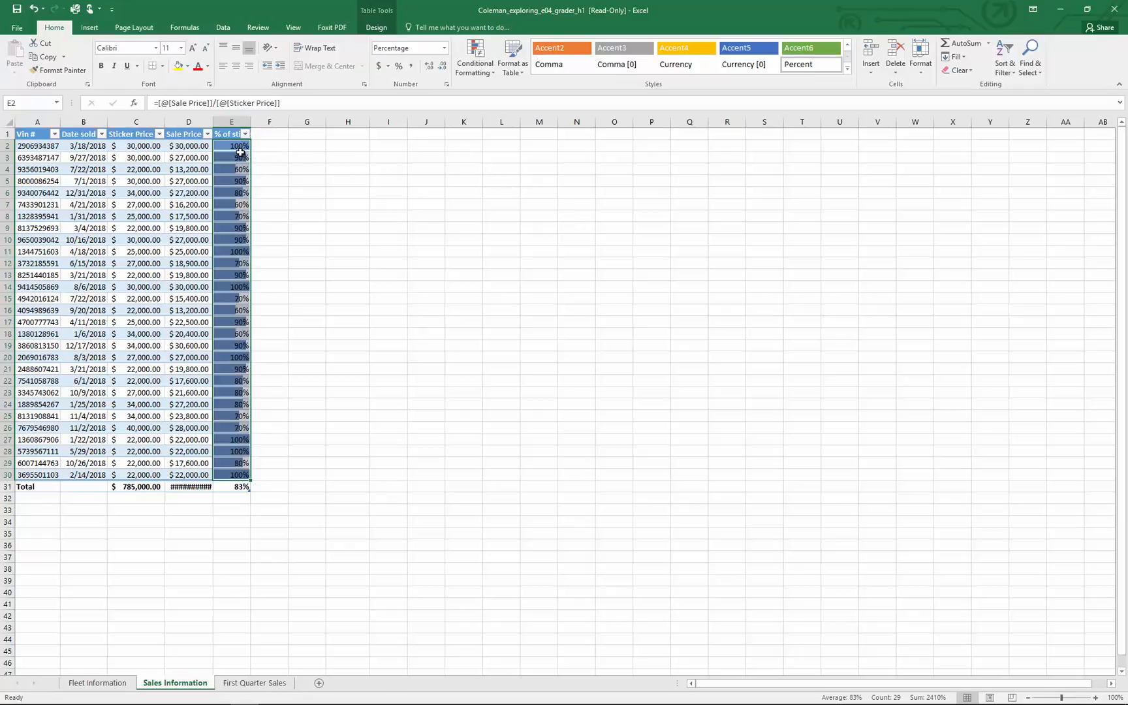
Create a Less Than highlight rule for the "% of sticker" values in E2:E30 with a threshold of 70%
click(495, 74)
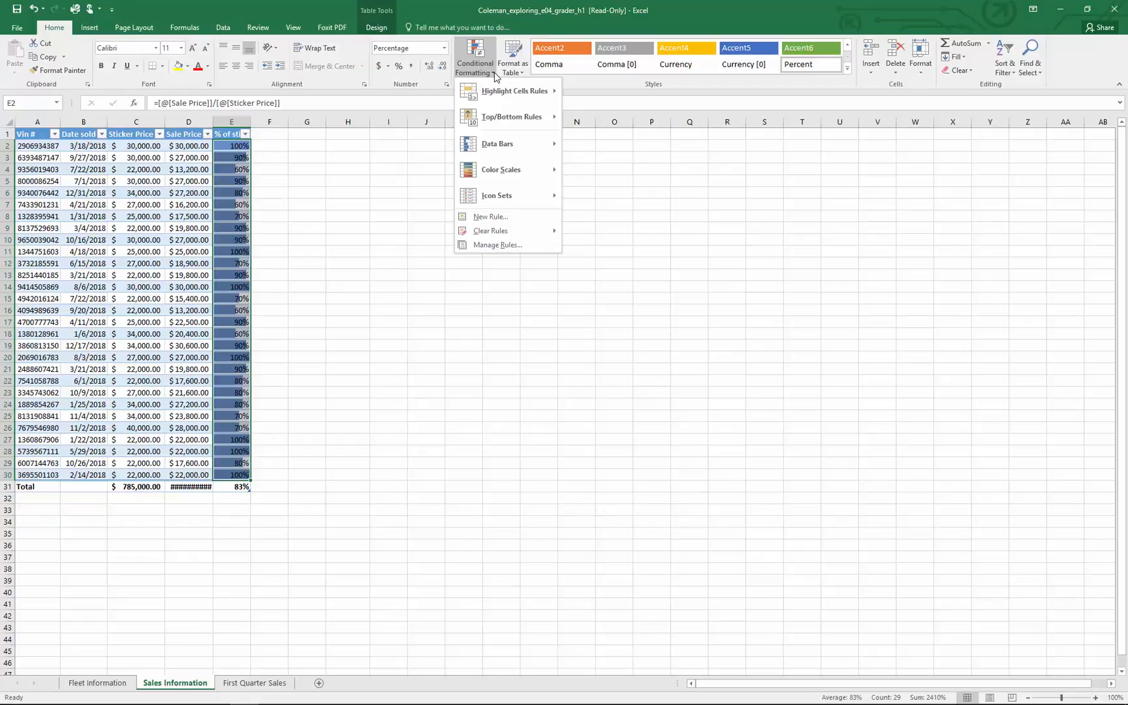
mouse_move(495, 94)
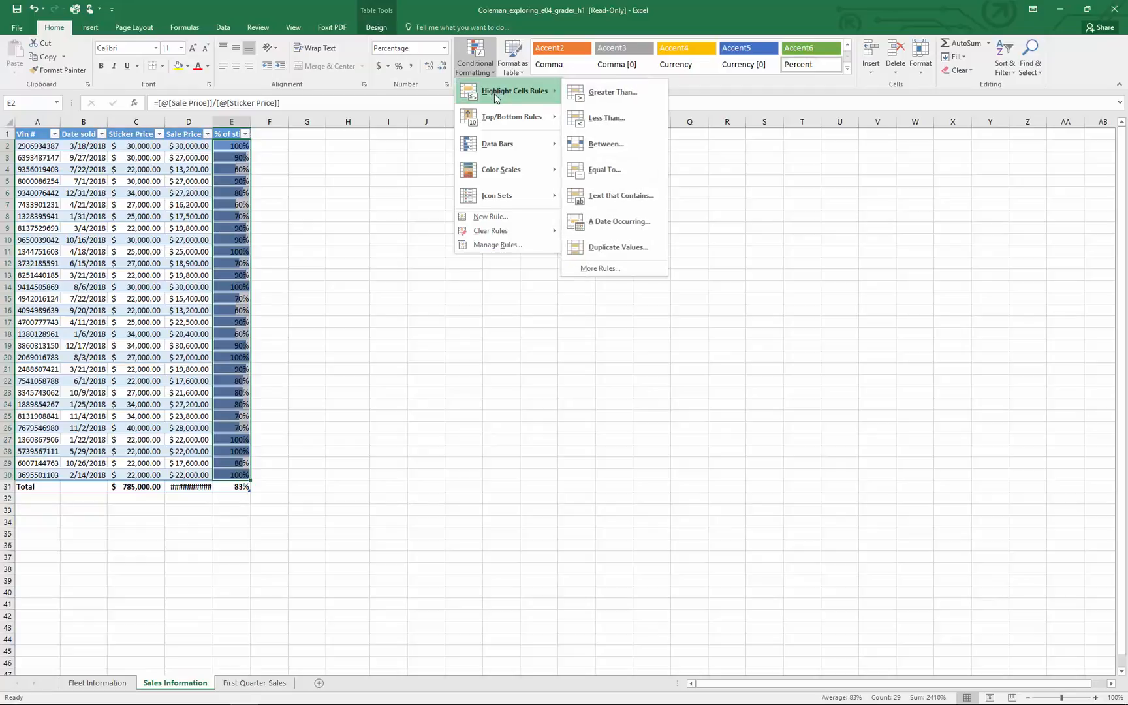
click(606, 119)
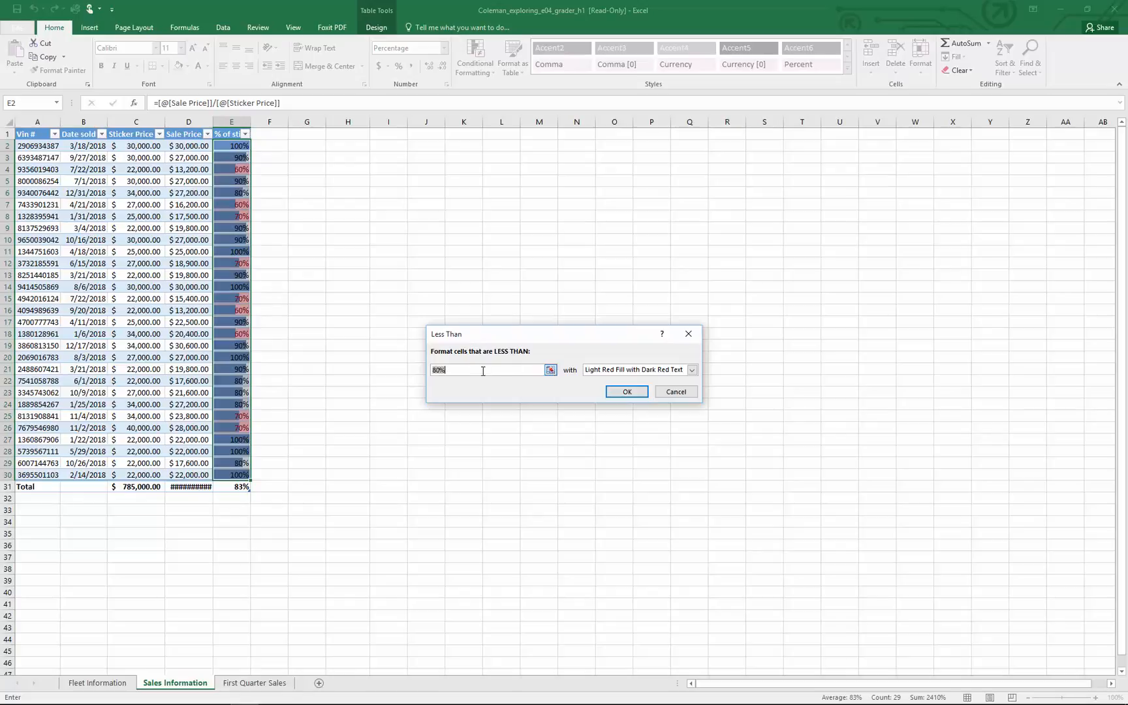
click(552, 370)
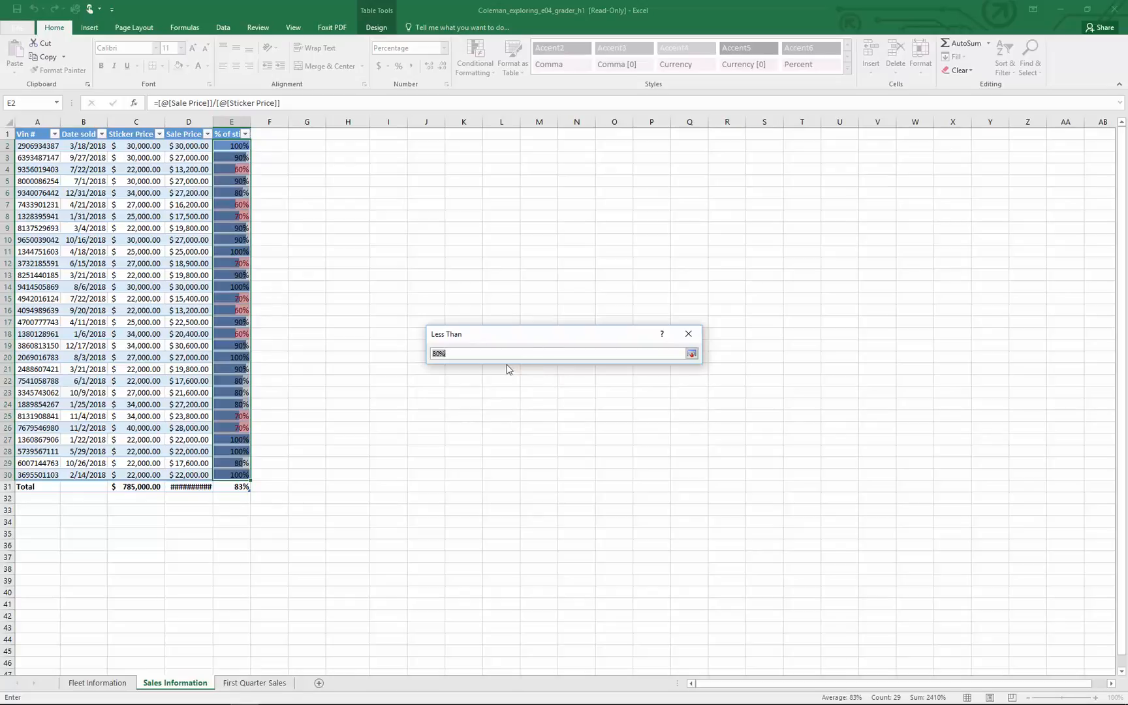
text(70)
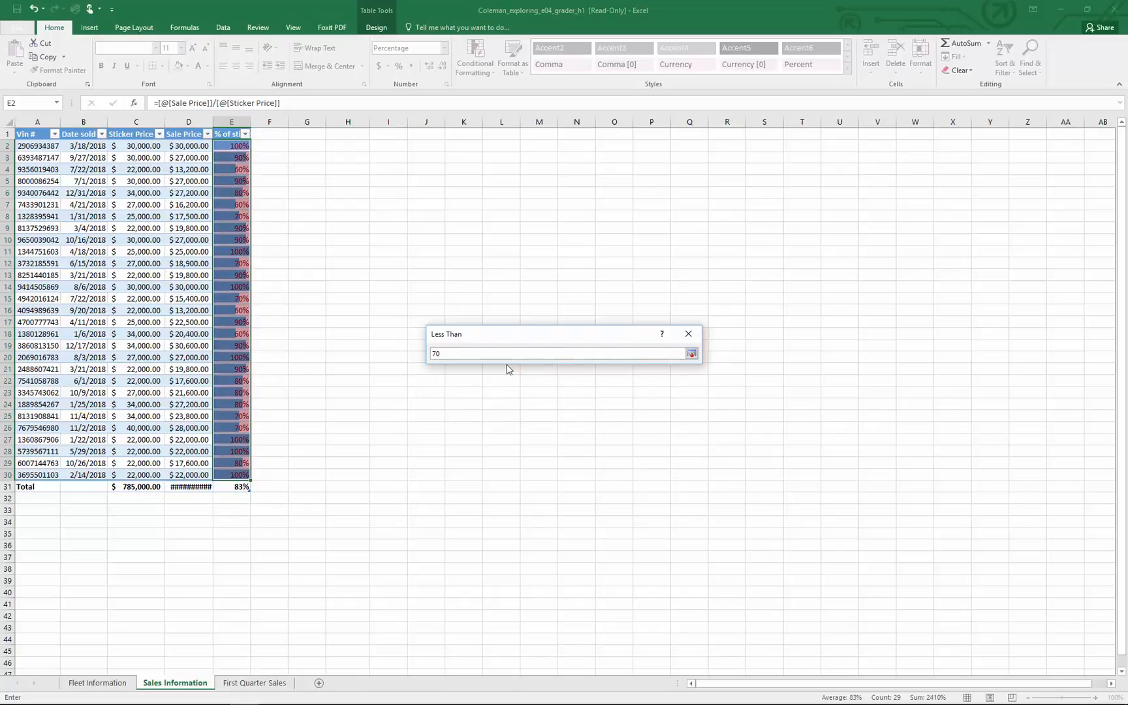
text(%)
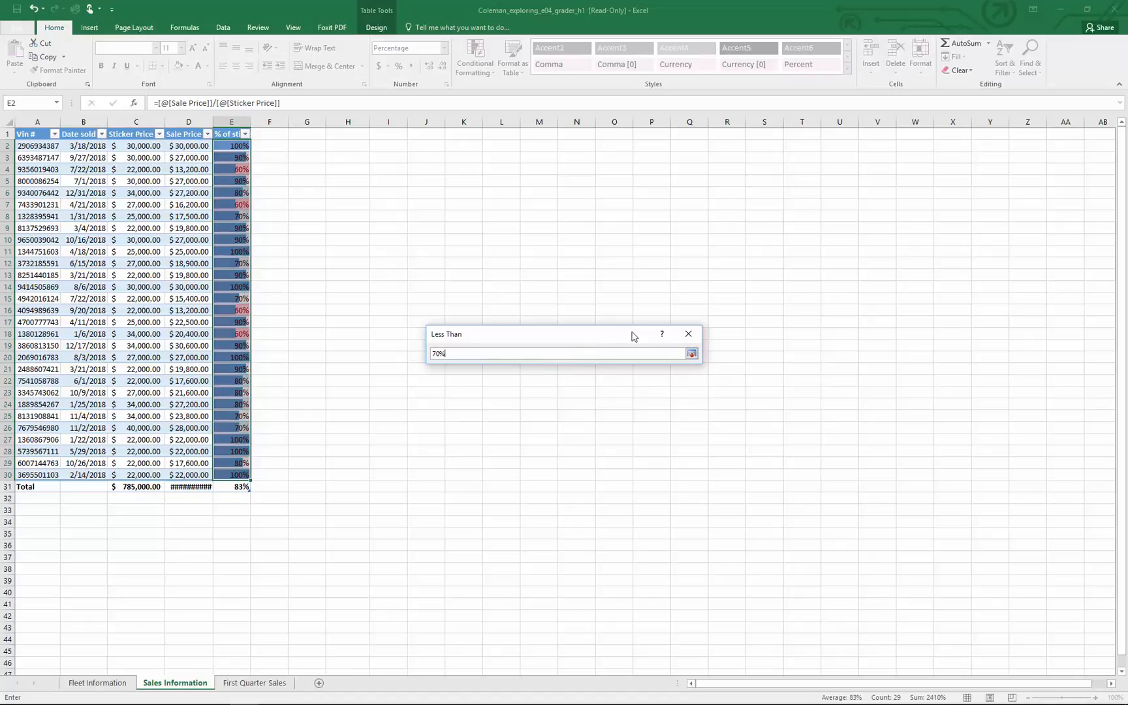
click(692, 354)
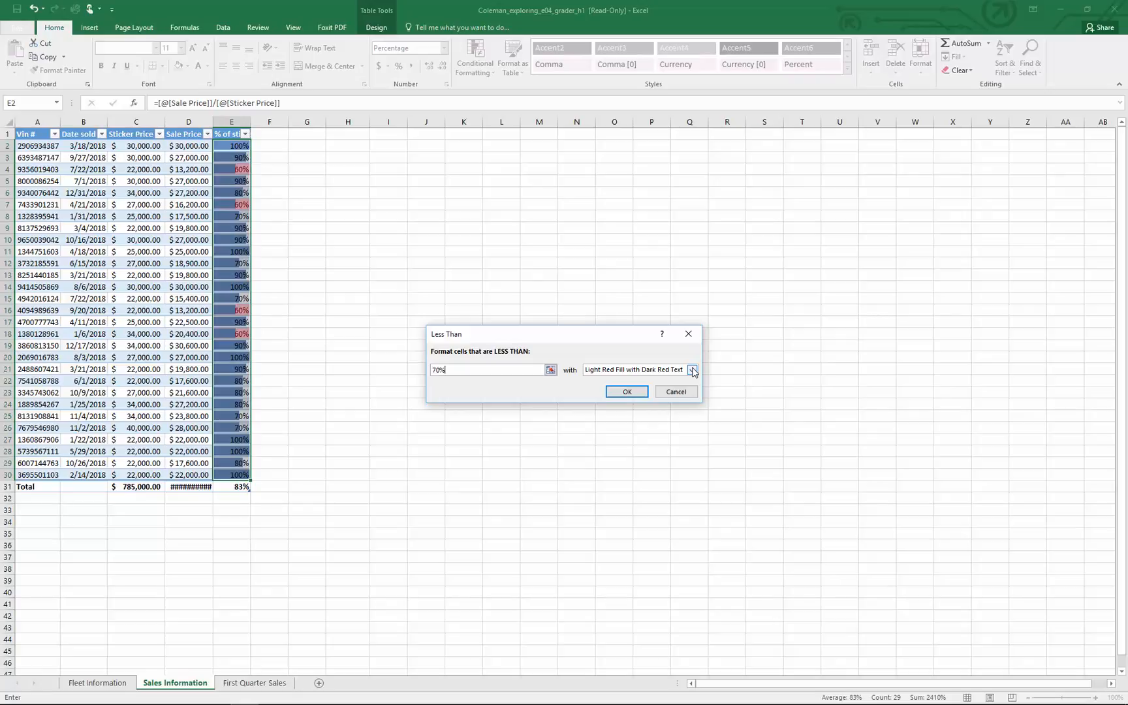
Give the less-than rule a custom format with yellow fill and bold font, and apply it
click(692, 370)
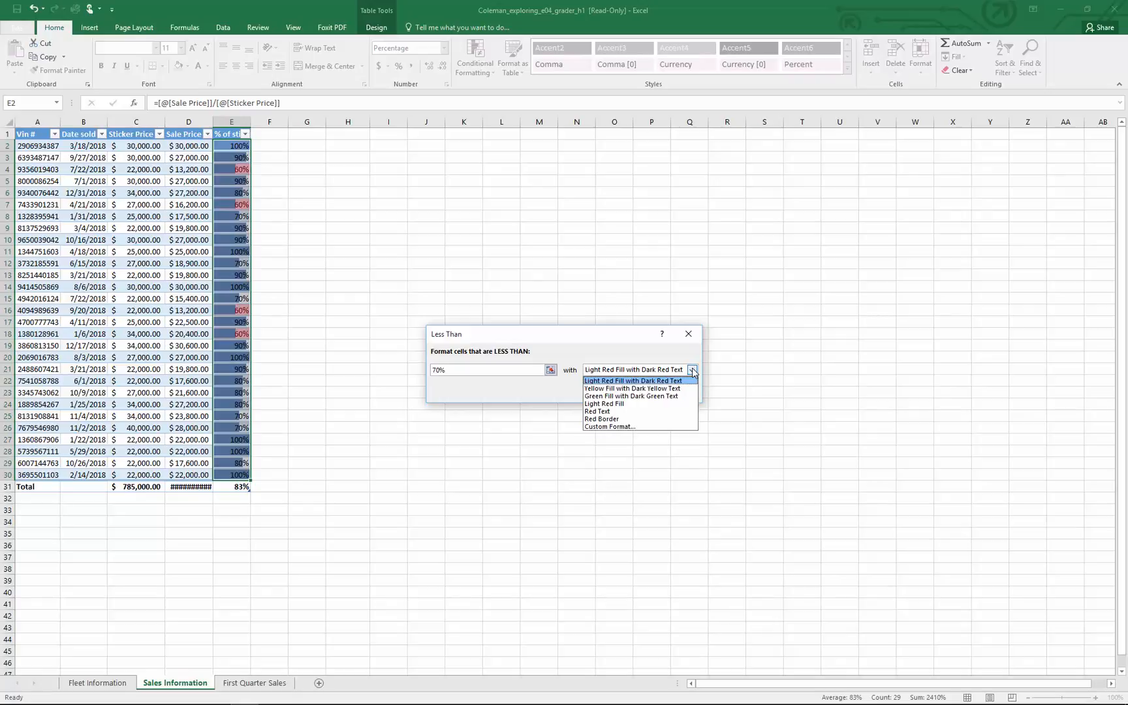
click(627, 426)
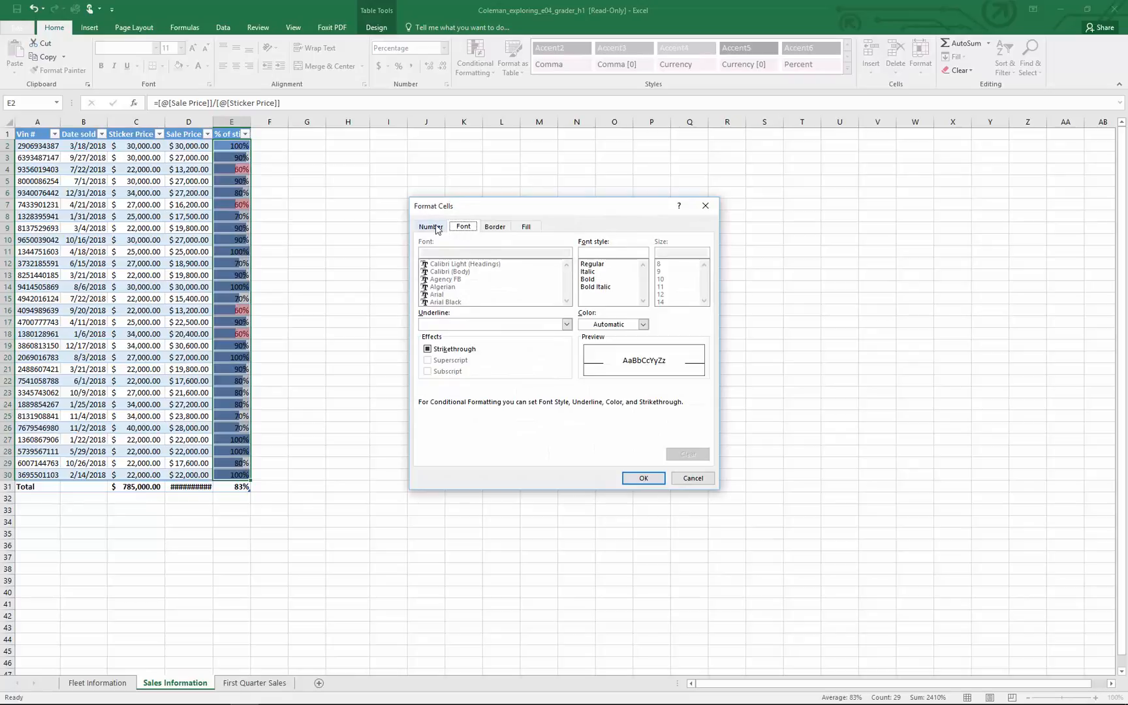
click(527, 228)
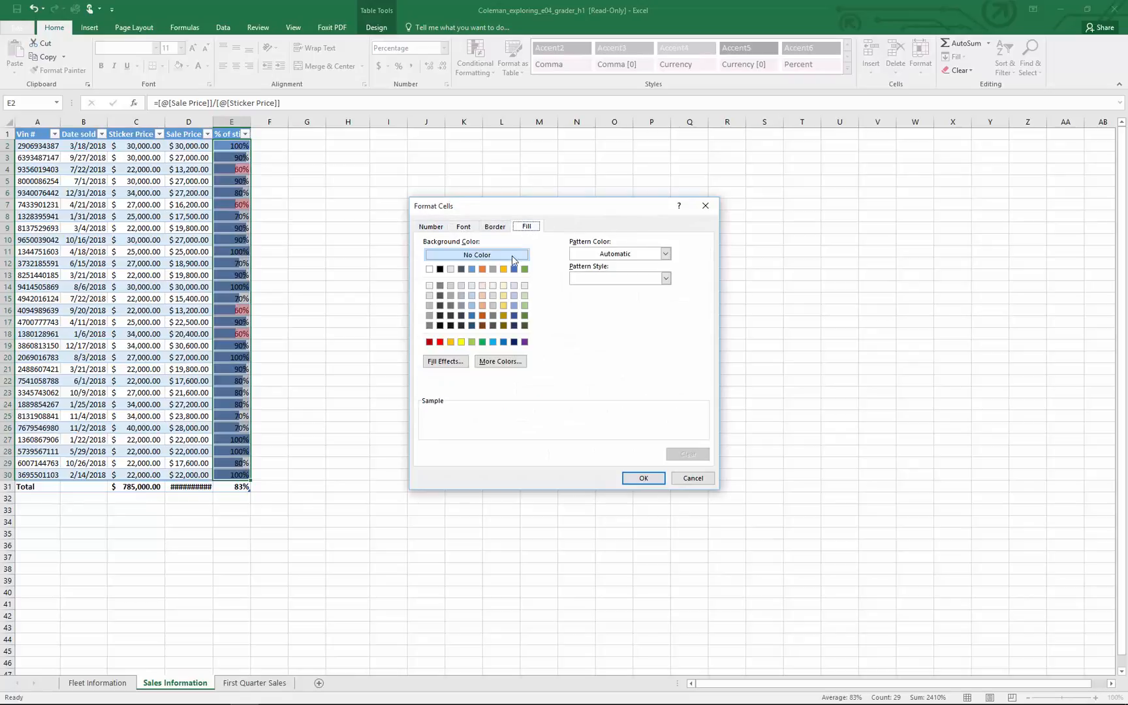
click(461, 342)
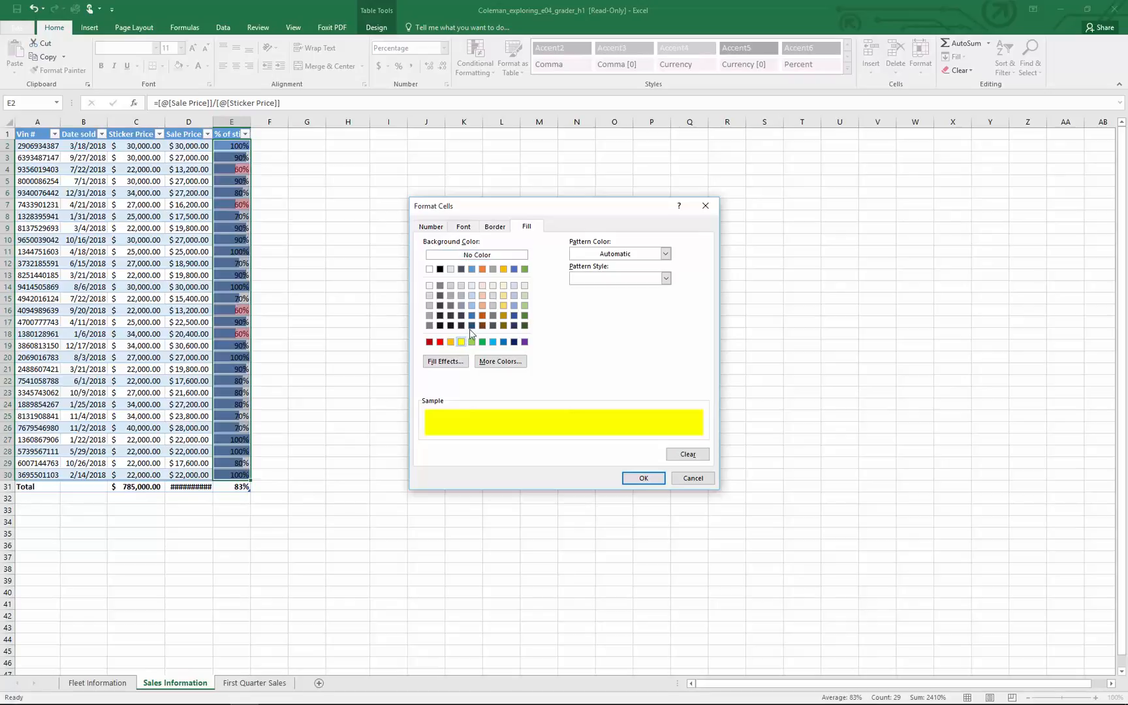
click(464, 228)
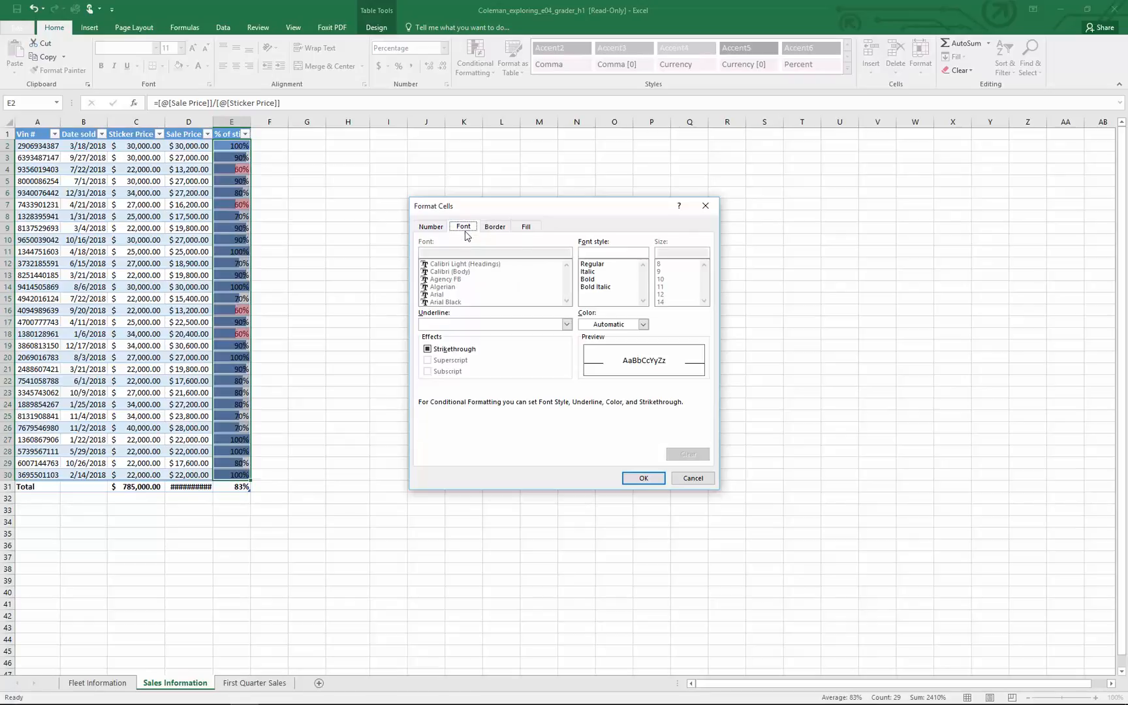
click(591, 279)
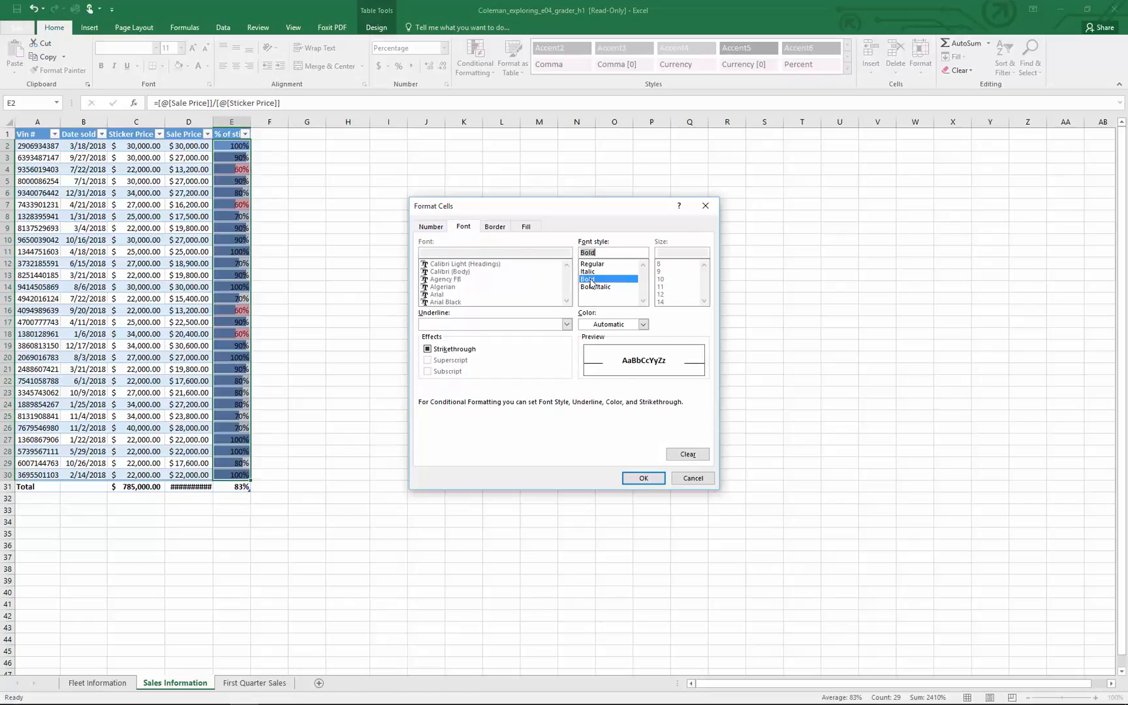
click(643, 478)
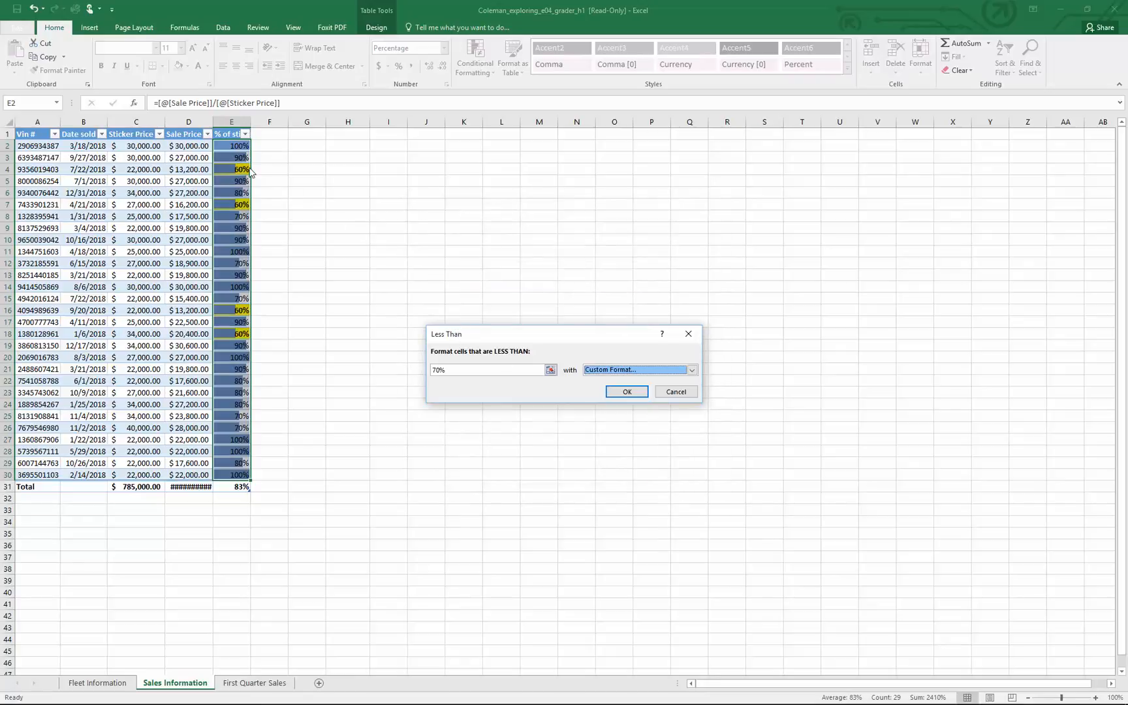
click(615, 393)
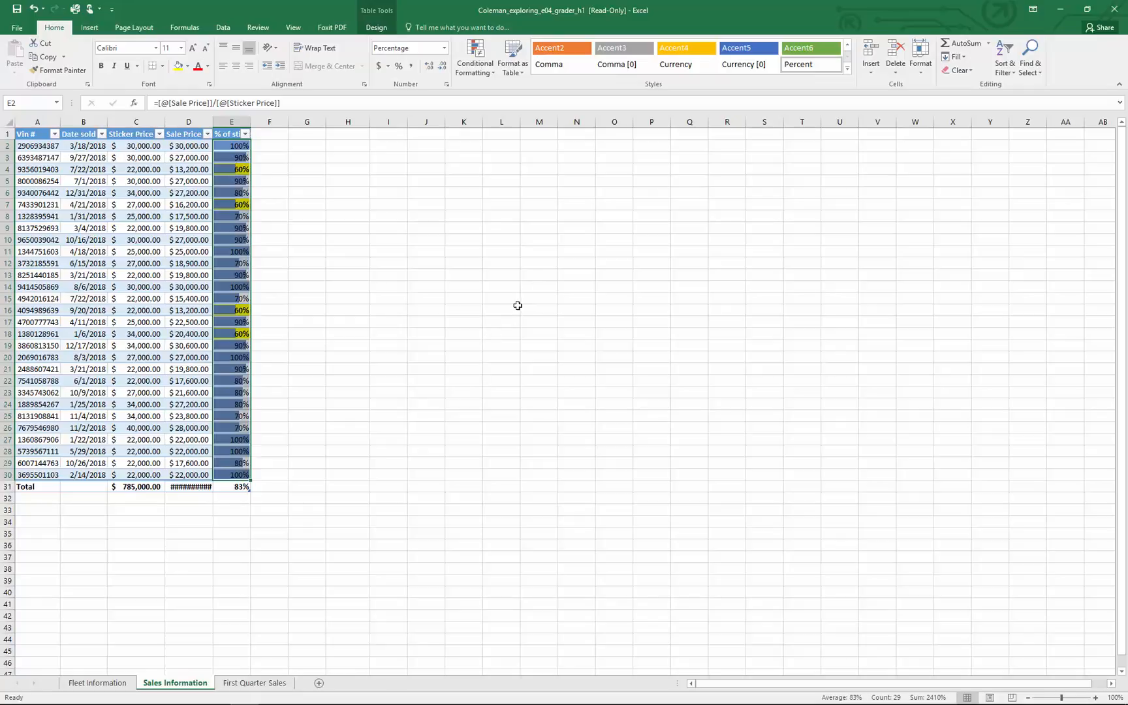
Filter the "Date sold" column on the First Quarter Sales sheet to show only January, February and March 2018
click(243, 683)
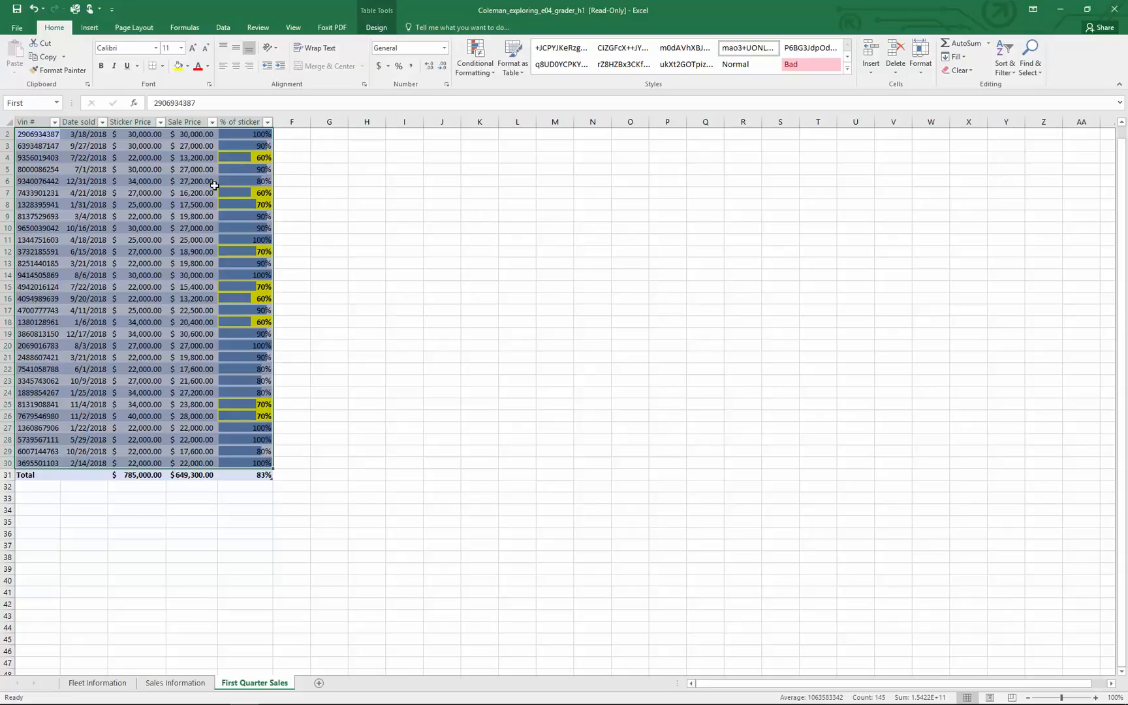
click(104, 124)
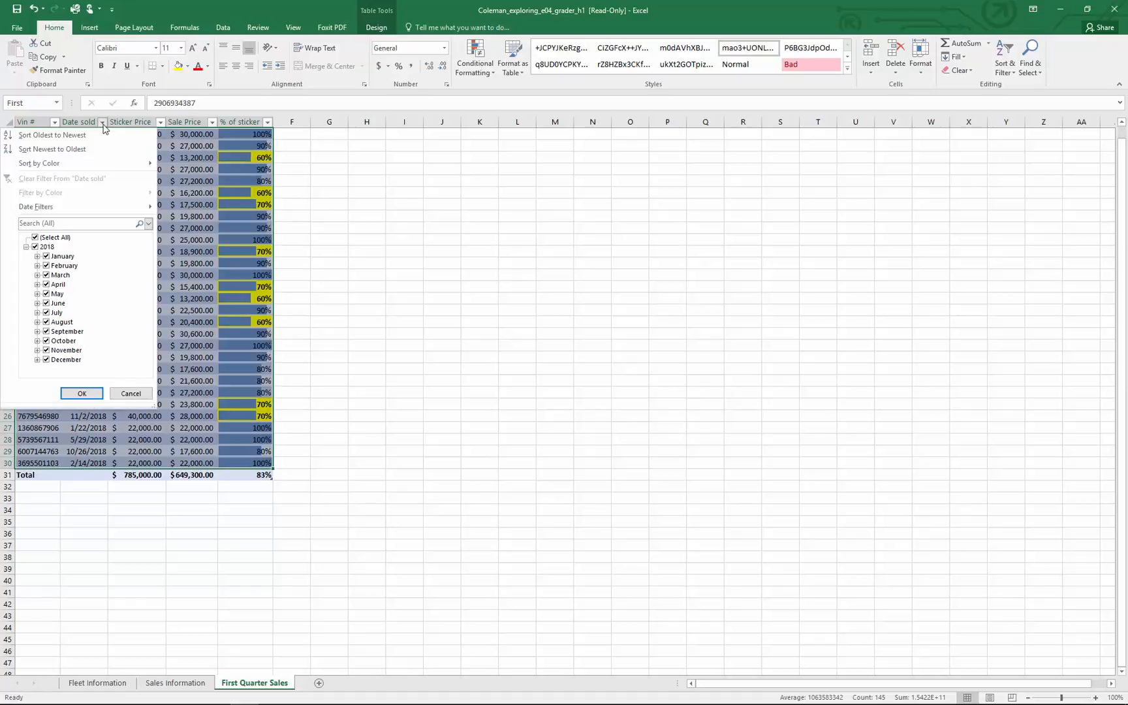
click(35, 248)
click(47, 257)
click(47, 266)
click(47, 275)
click(82, 393)
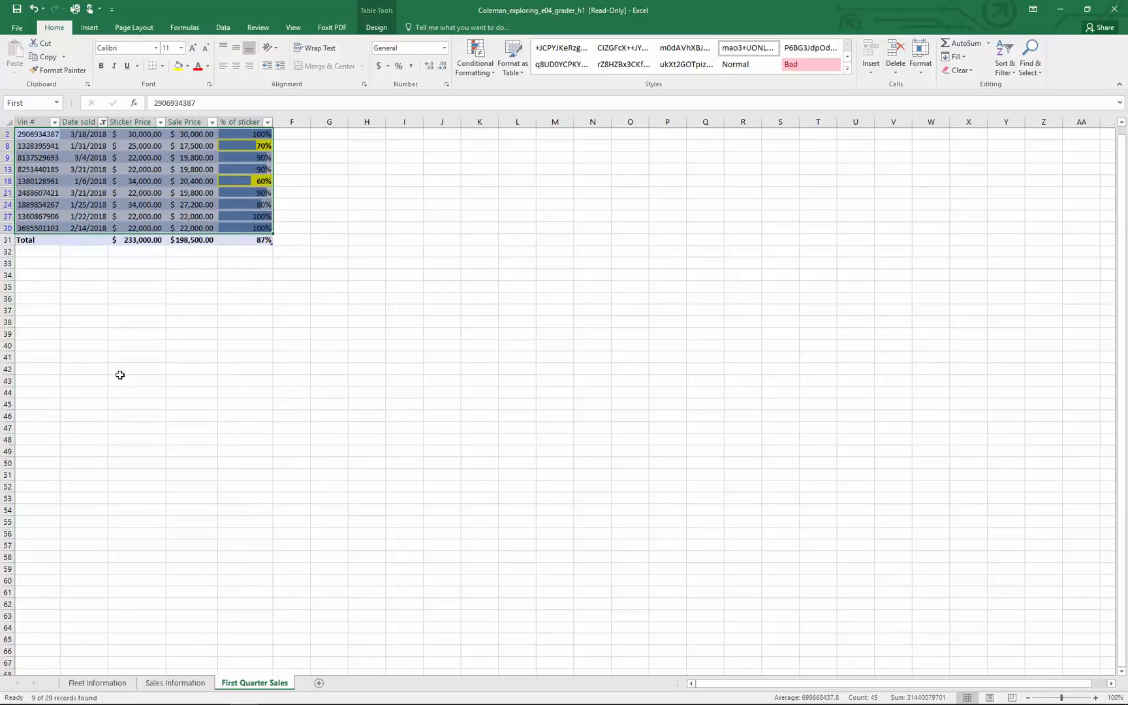